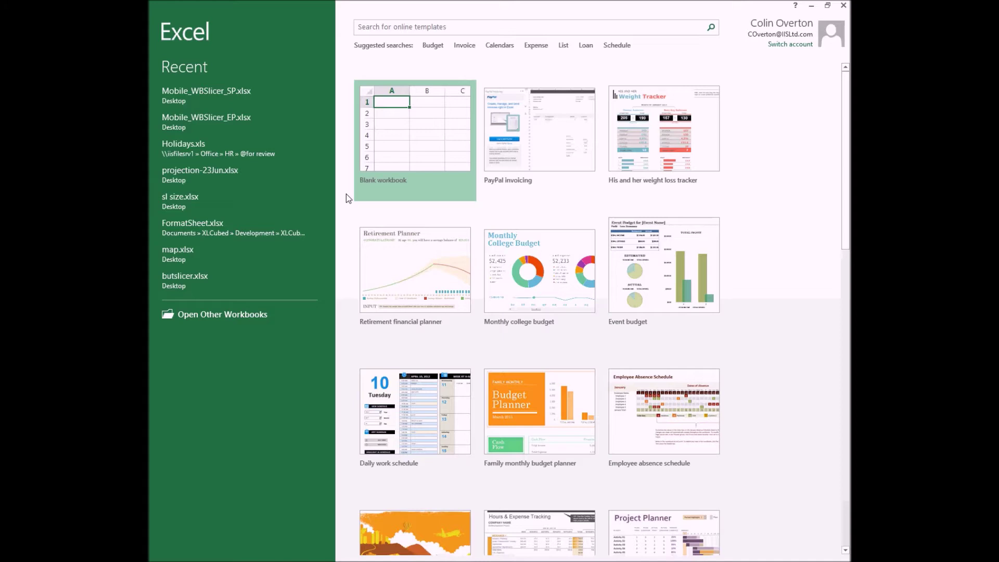
# Open the Mobile_WBSlicer_SP.xlsx workbook from the Recent list.
pyautogui.click(235, 90)
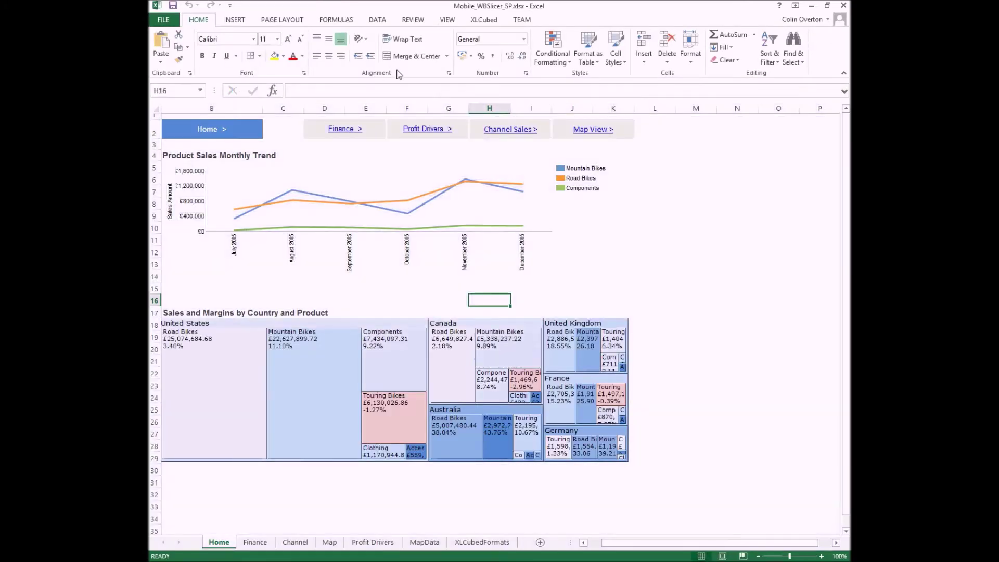
# Open the docked XLCubed Workbook Slicers pane.
pyautogui.click(488, 21)
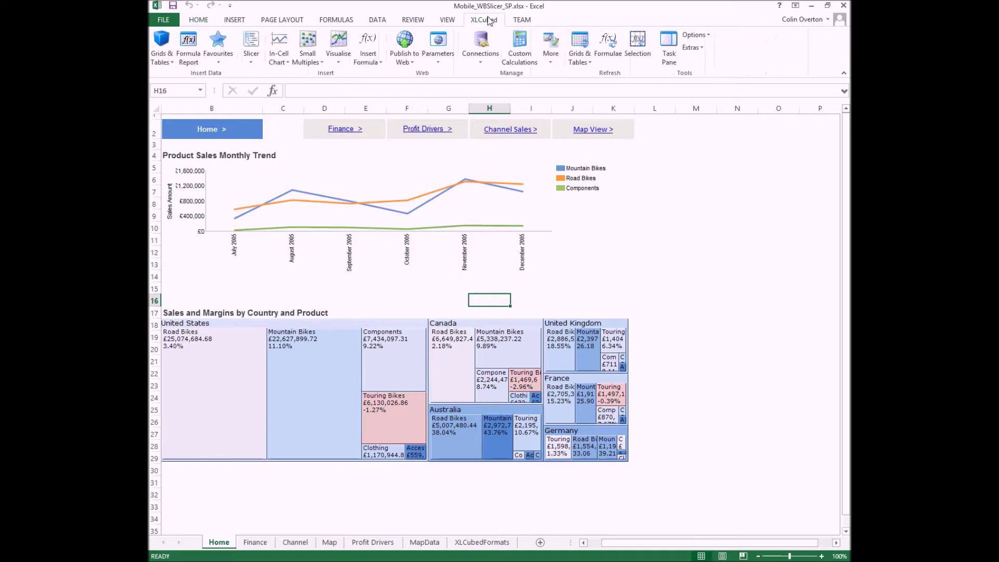
pyautogui.click(255, 62)
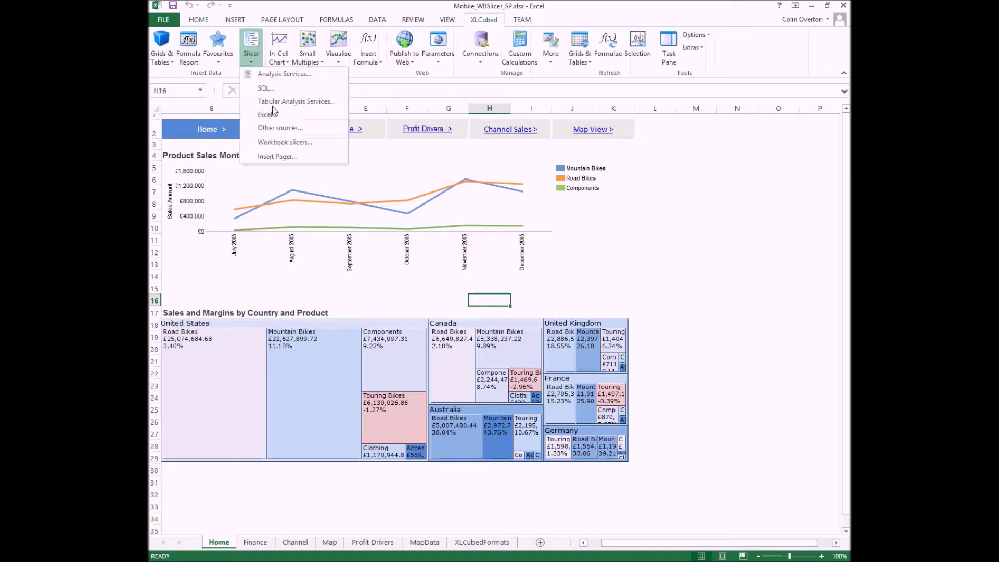
pyautogui.click(290, 145)
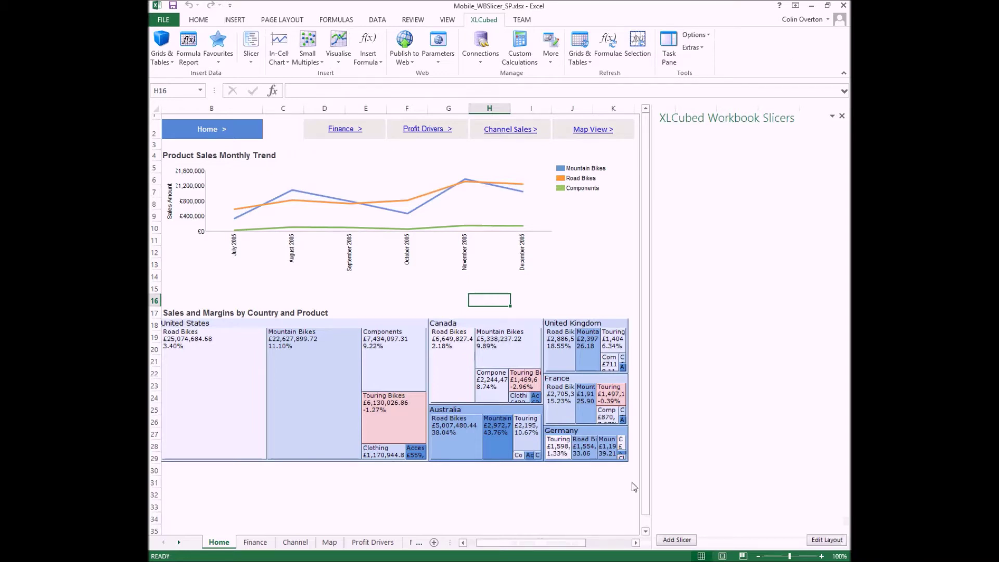
# Add a cube-based Date.Calendar workbook slicer limited to the Calendar Year level.
pyautogui.click(685, 542)
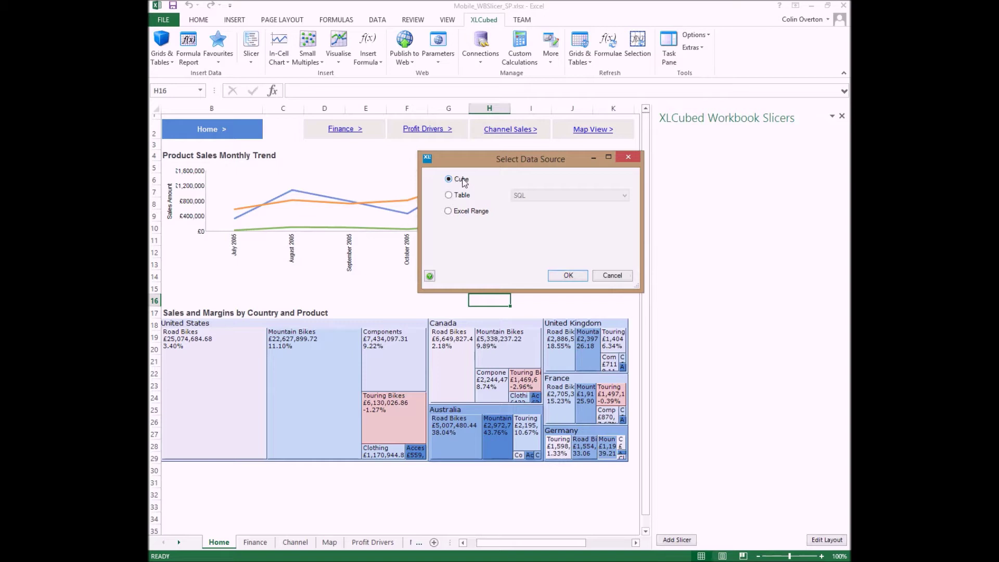
pyautogui.doubleClick(462, 180)
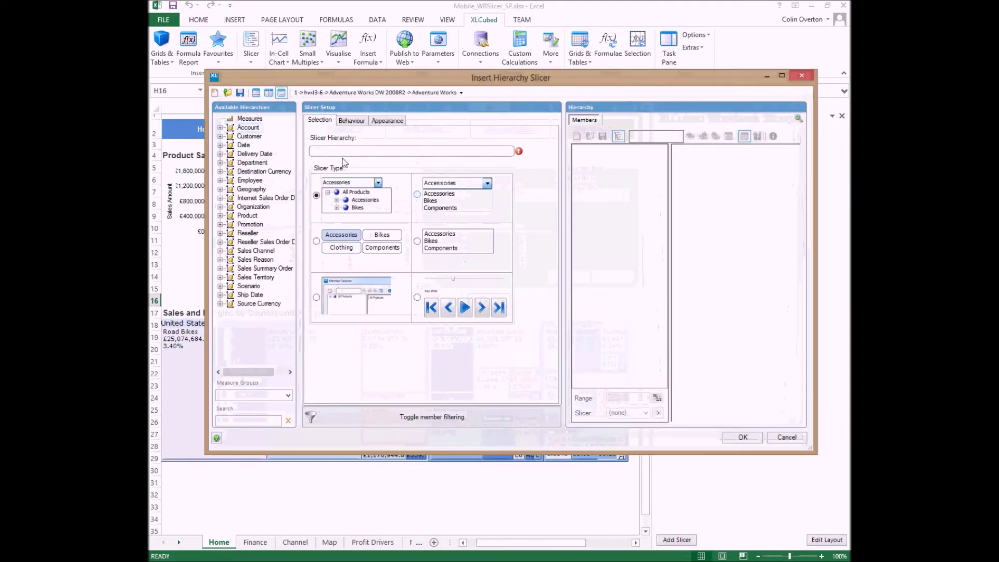
pyautogui.click(220, 145)
pyautogui.click(231, 153)
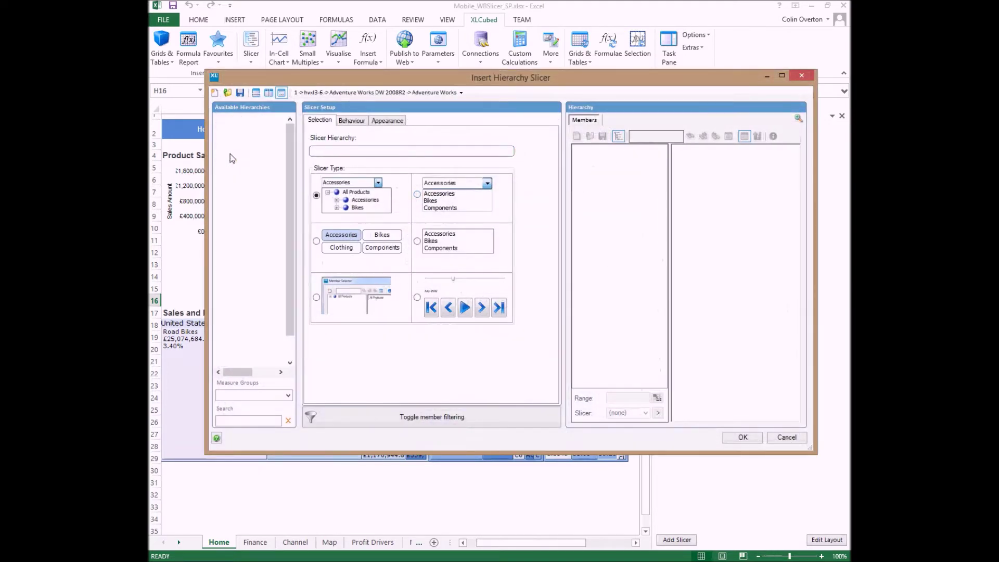
pyautogui.moveTo(264, 165); pyautogui.dragTo(333, 151)
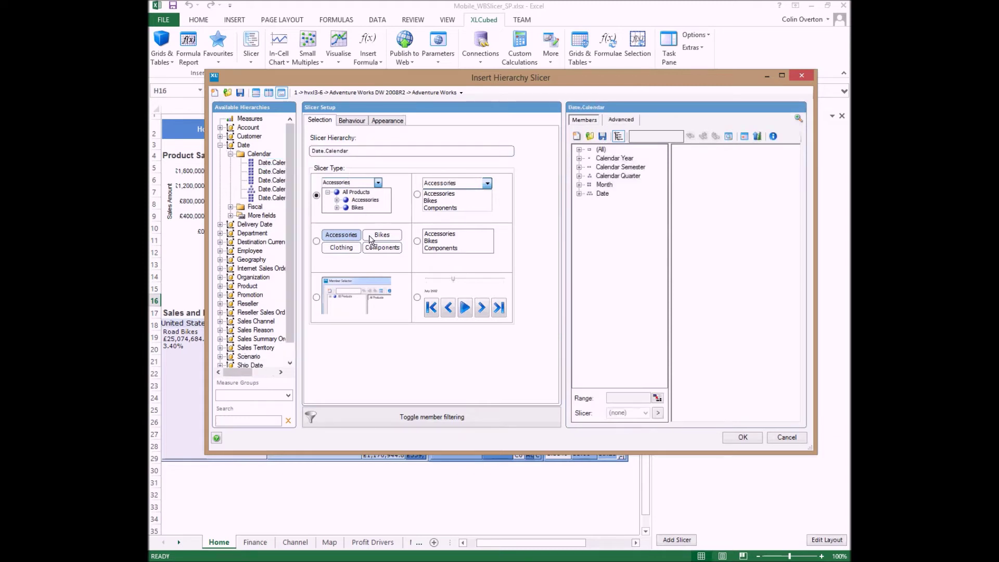
pyautogui.moveTo(619, 159); pyautogui.dragTo(690, 166)
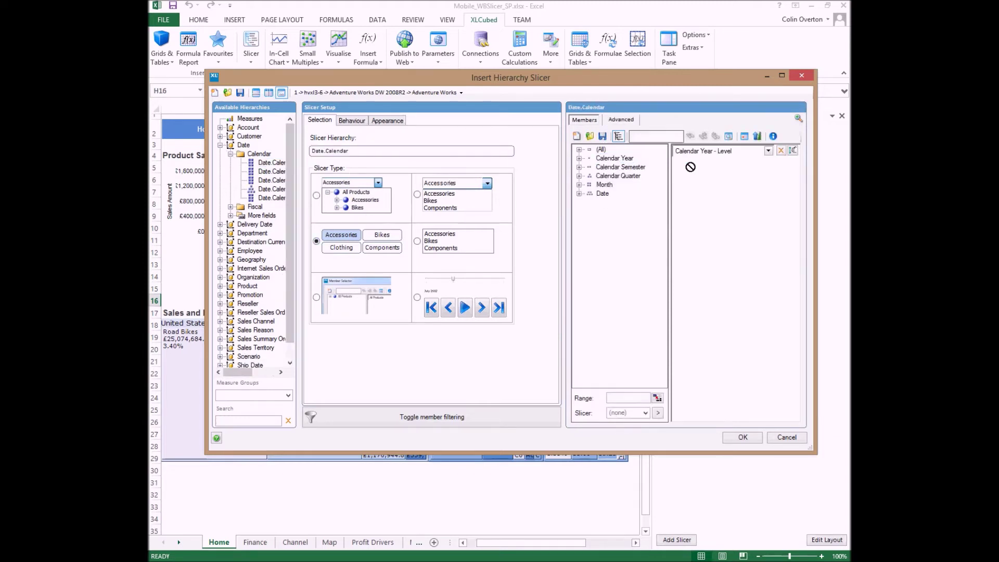
pyautogui.click(743, 438)
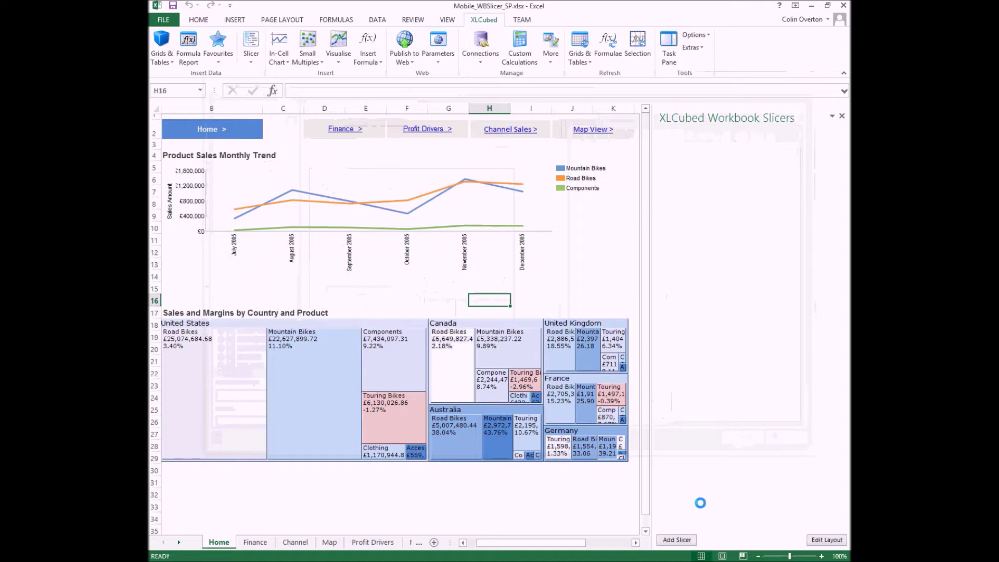
# Add a button-style Sales Channel slicer with All Sales Channels, Internet and Reseller selected.
pyautogui.click(689, 541)
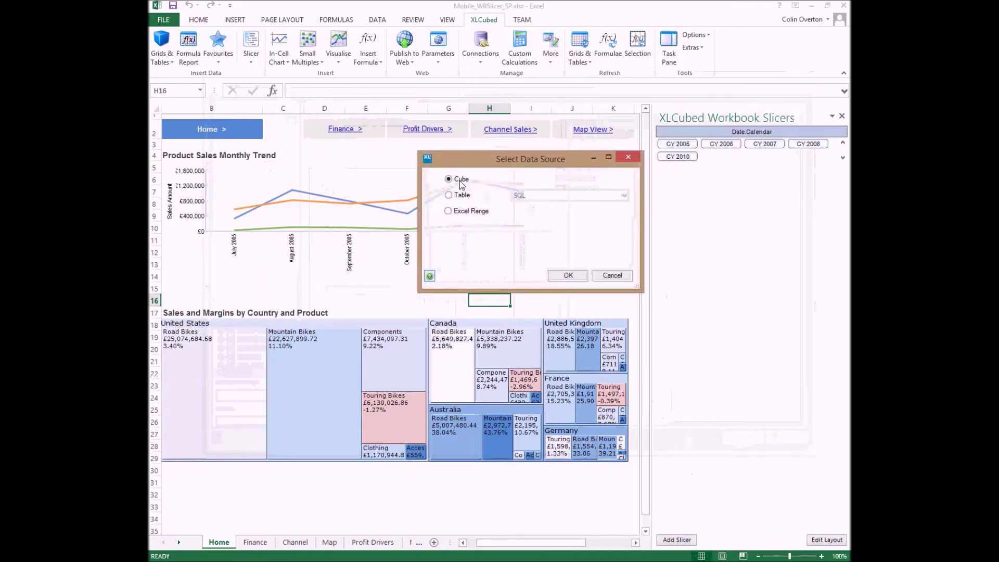
pyautogui.press('Return')
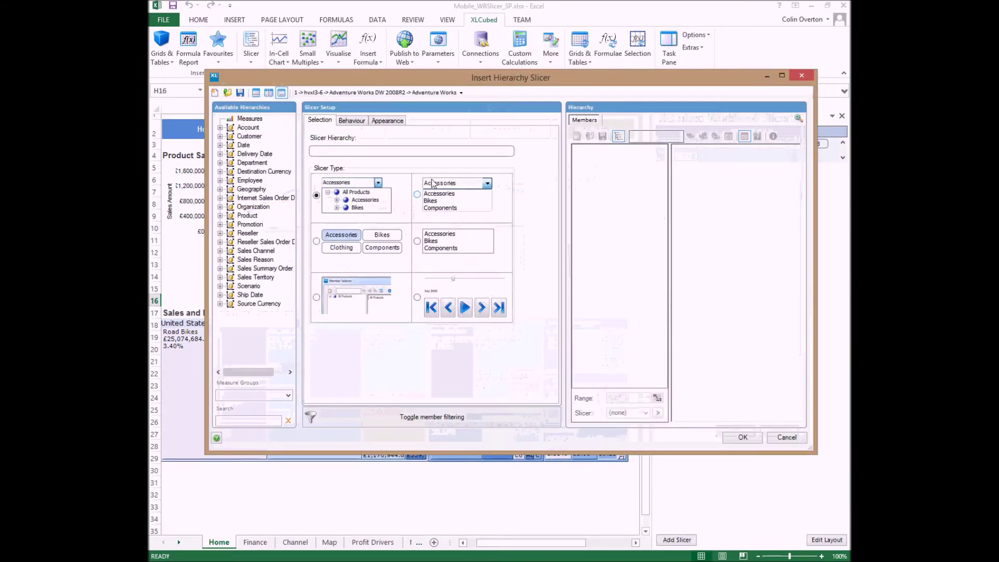
pyautogui.moveTo(258, 250); pyautogui.dragTo(335, 152)
pyautogui.click(369, 241)
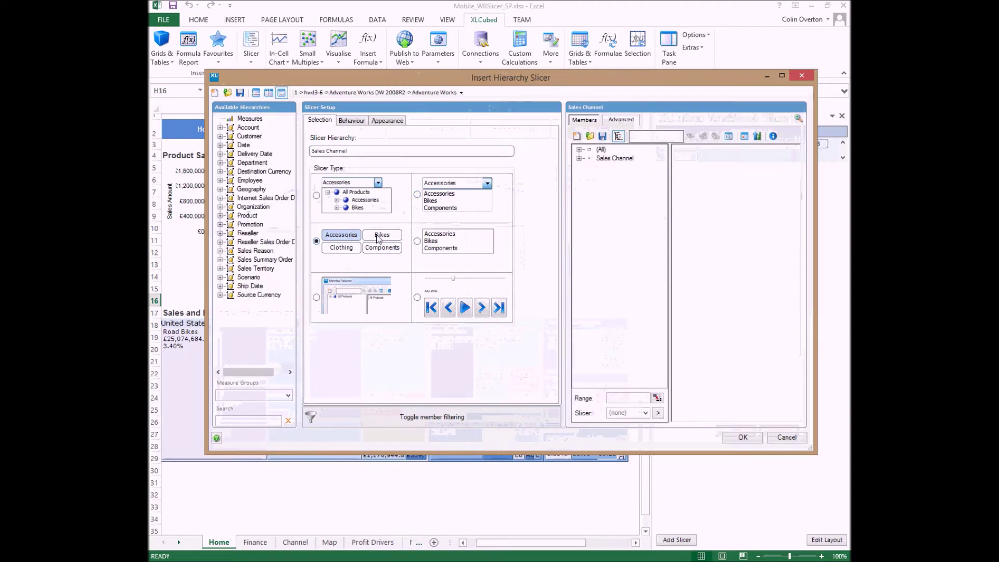
pyautogui.click(578, 149)
pyautogui.click(590, 159)
pyautogui.moveTo(637, 158); pyautogui.dragTo(716, 186)
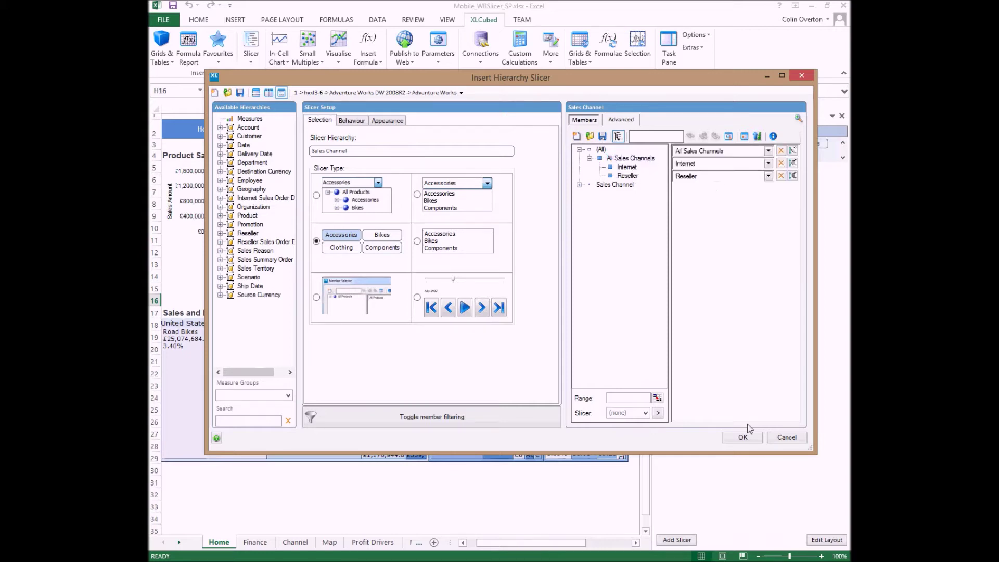
pyautogui.click(743, 439)
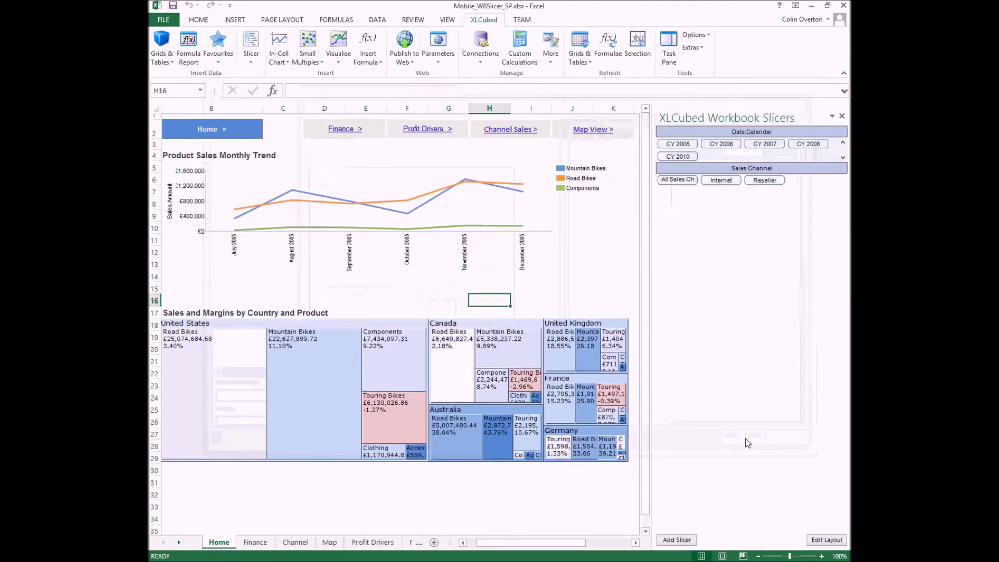
# Enlarge the Sales Channel slicer's buttons so all three labels show in full.
pyautogui.rightClick(795, 183)
pyautogui.click(809, 217)
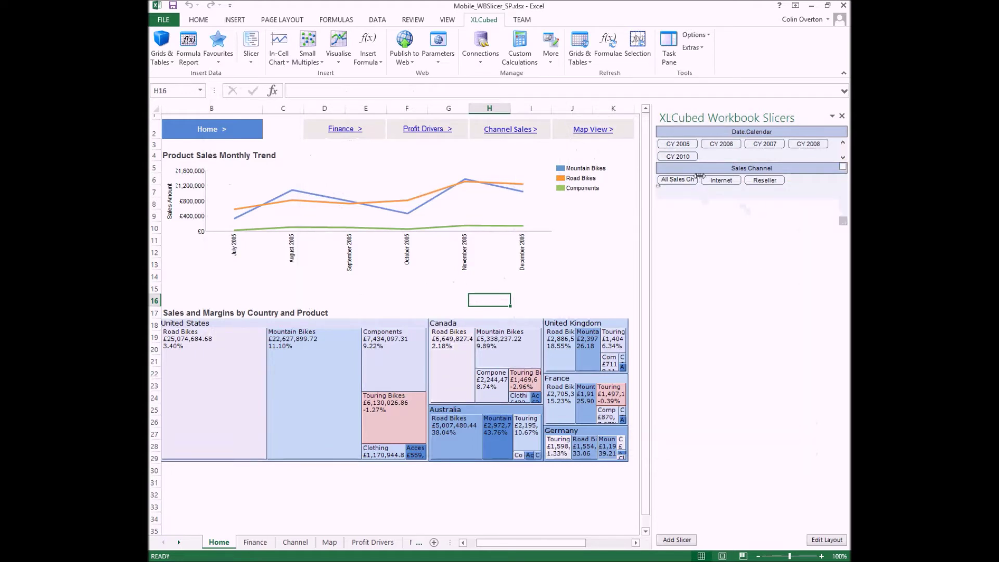
pyautogui.moveTo(698, 177); pyautogui.dragTo(660, 195)
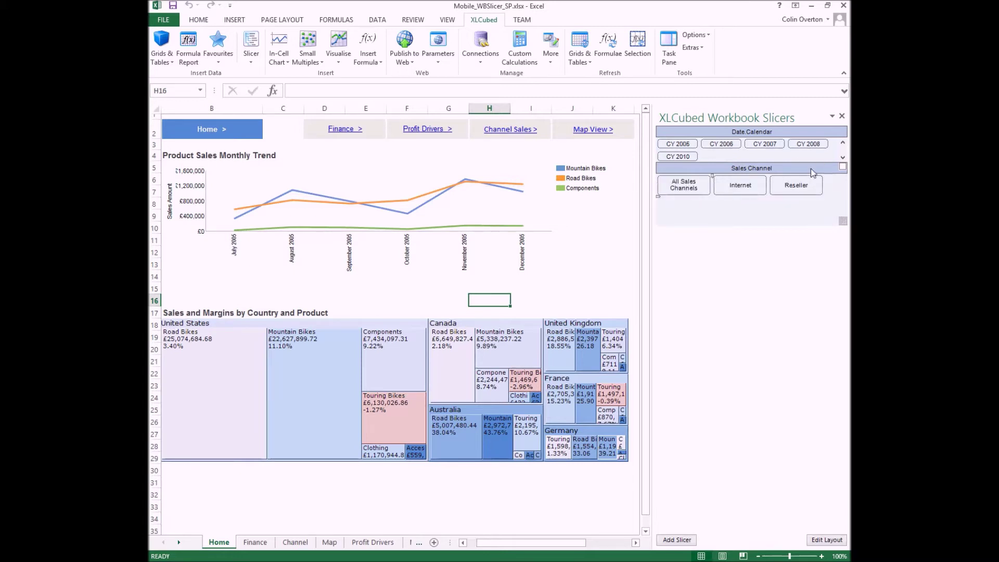
pyautogui.rightClick(820, 210)
pyautogui.click(831, 241)
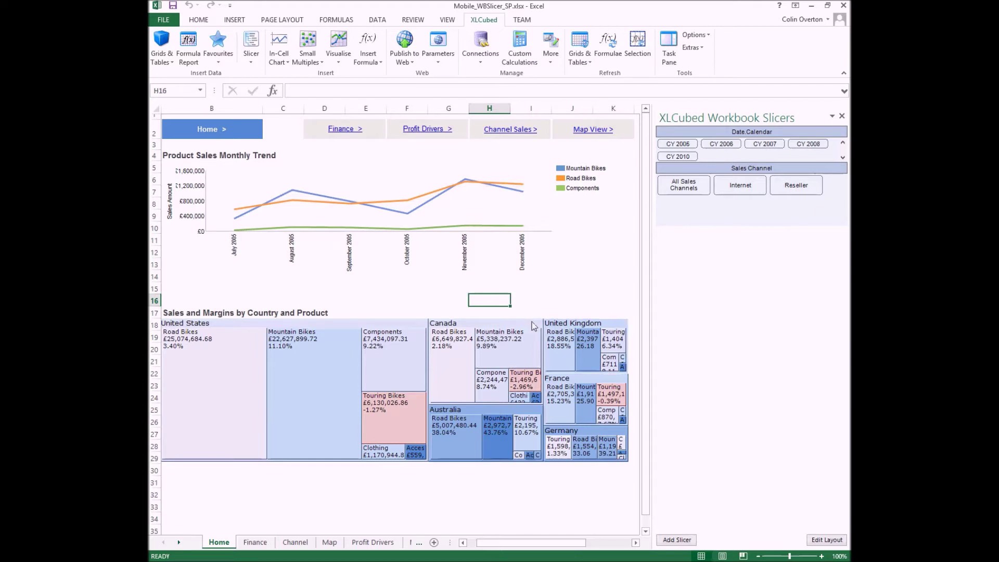
pyautogui.rightClick(432, 469)
# Link the treemap's Date Calendar and Sales Channel headers to the matching Workbook slicers.
pyautogui.click(456, 491)
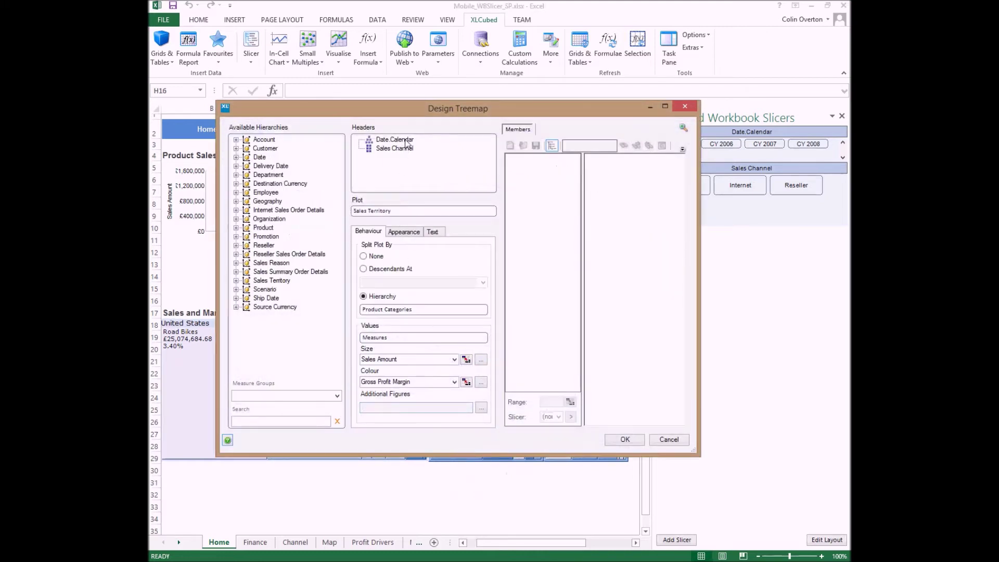
pyautogui.click(406, 140)
pyautogui.click(558, 416)
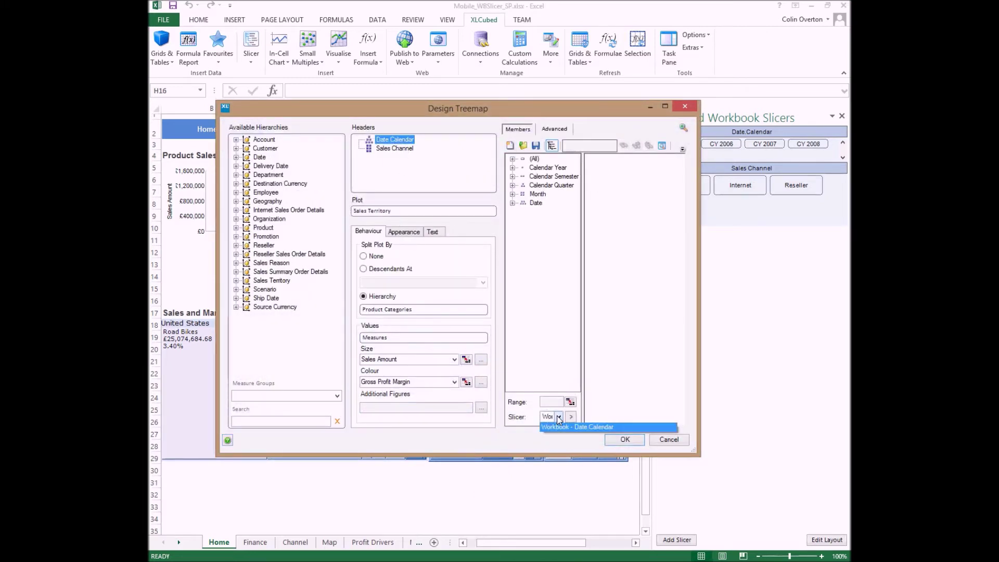
pyautogui.click(572, 426)
pyautogui.click(570, 416)
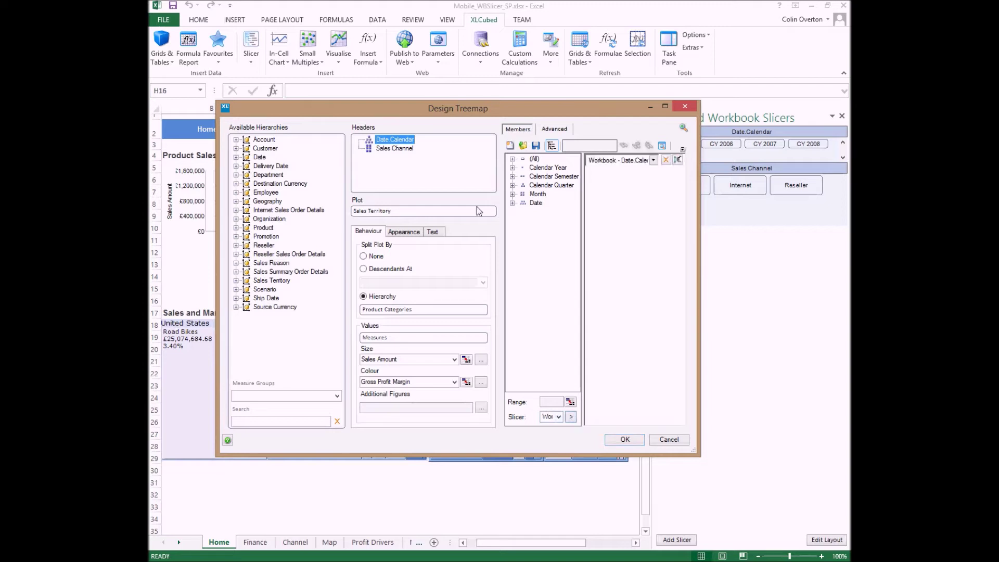
pyautogui.click(395, 149)
pyautogui.click(558, 417)
pyautogui.click(559, 425)
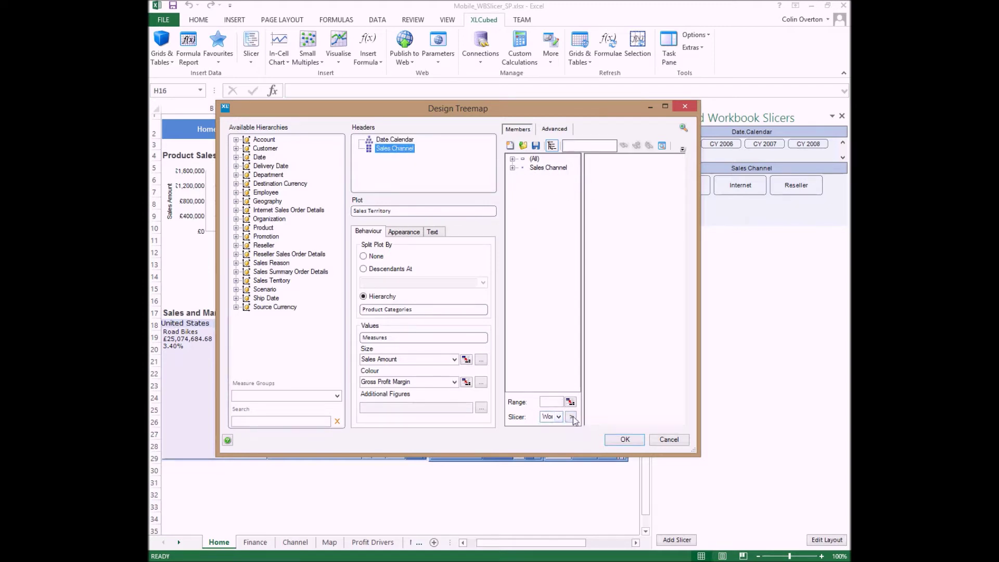
pyautogui.click(571, 416)
pyautogui.click(624, 438)
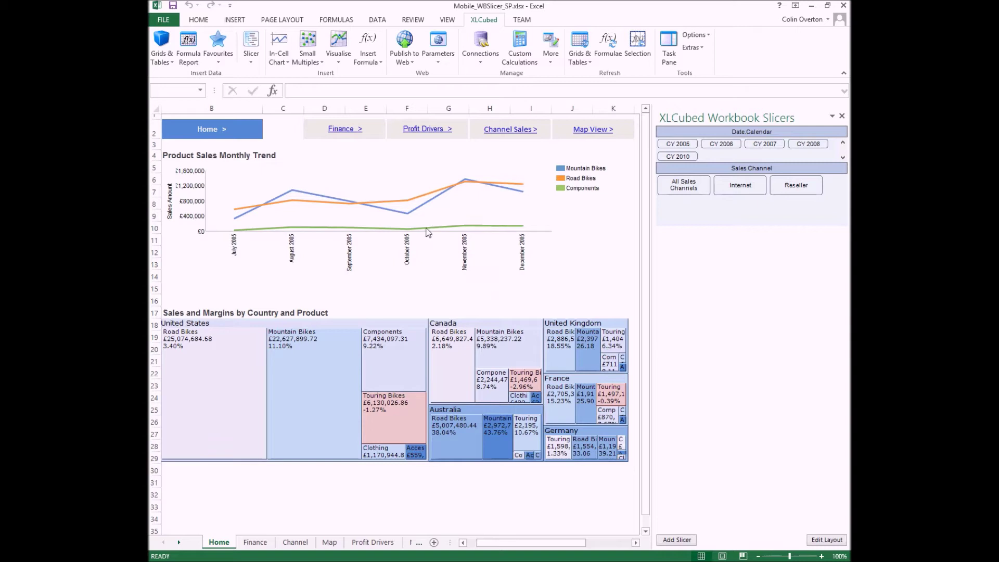
# Open the trend chart's design pane and confirm its Sales Channel hierarchy setup.
pyautogui.rightClick(436, 269)
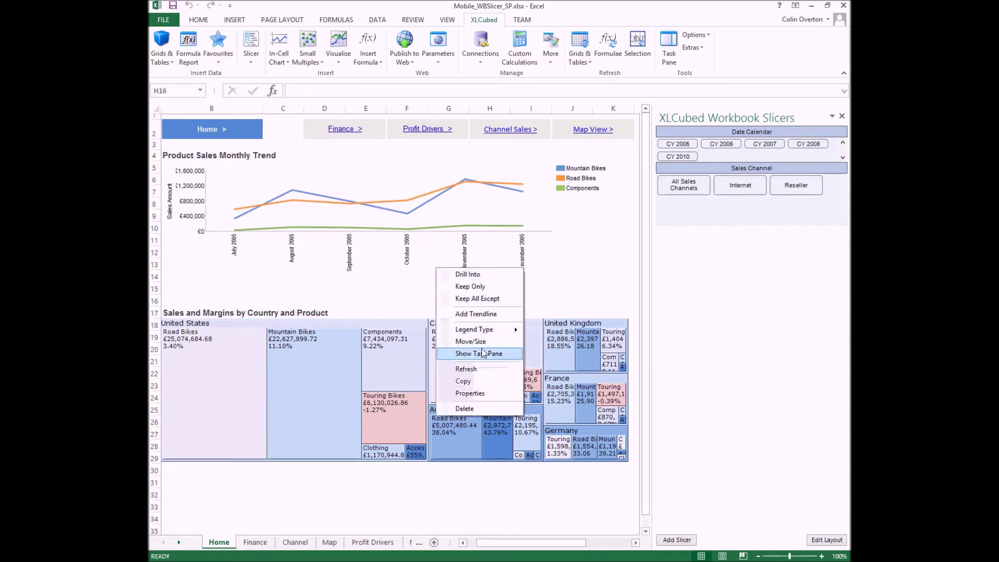
pyautogui.click(484, 354)
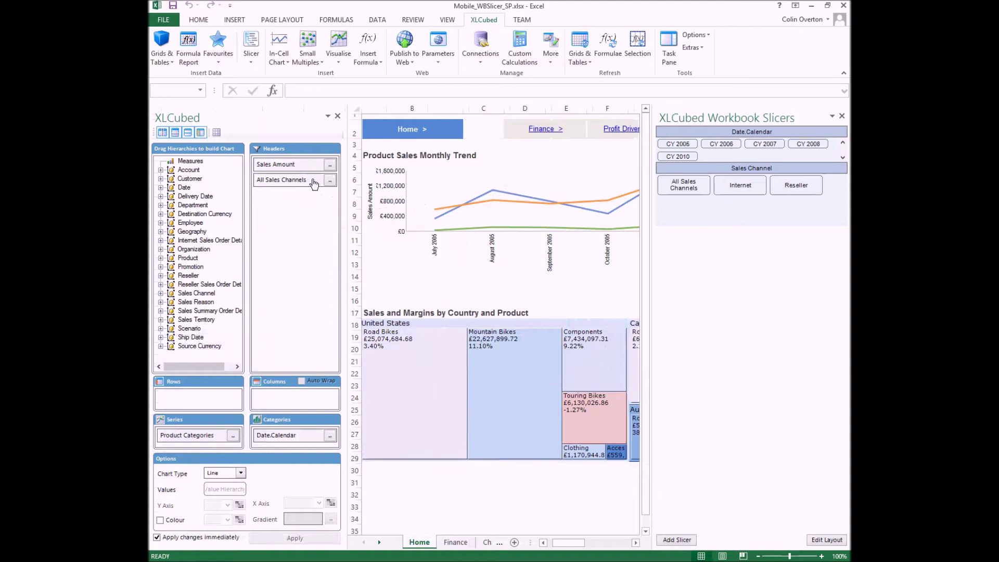
pyautogui.click(330, 180)
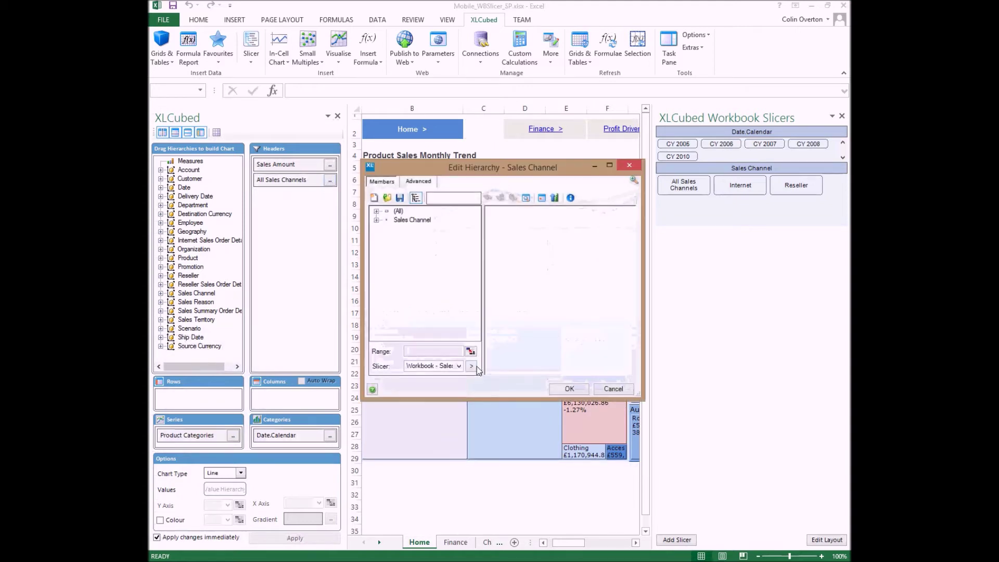
pyautogui.click(568, 390)
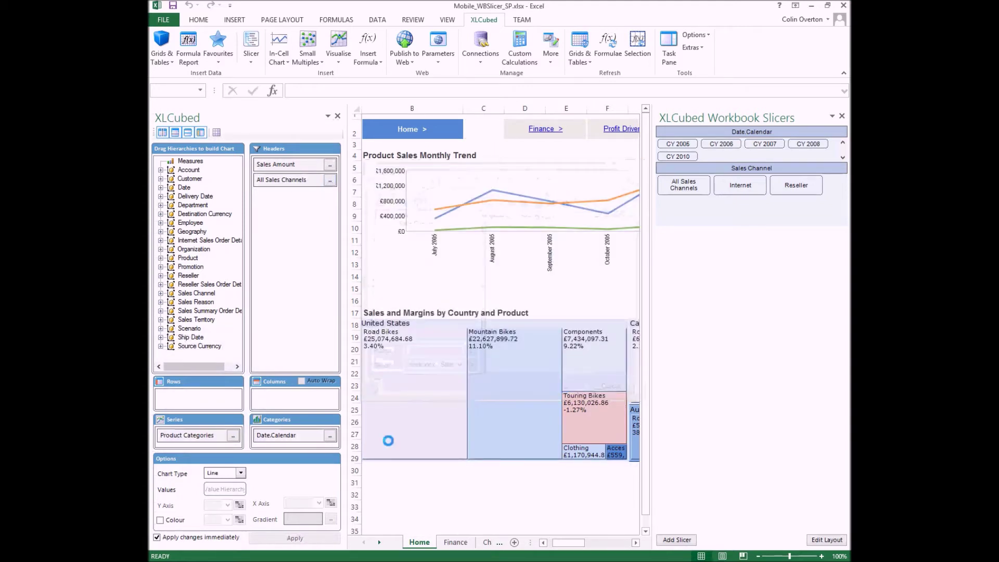
# Replace the fixed CY 2005 dates with workbook Date.Calendar slicer descendants at Month level.
pyautogui.click(331, 436)
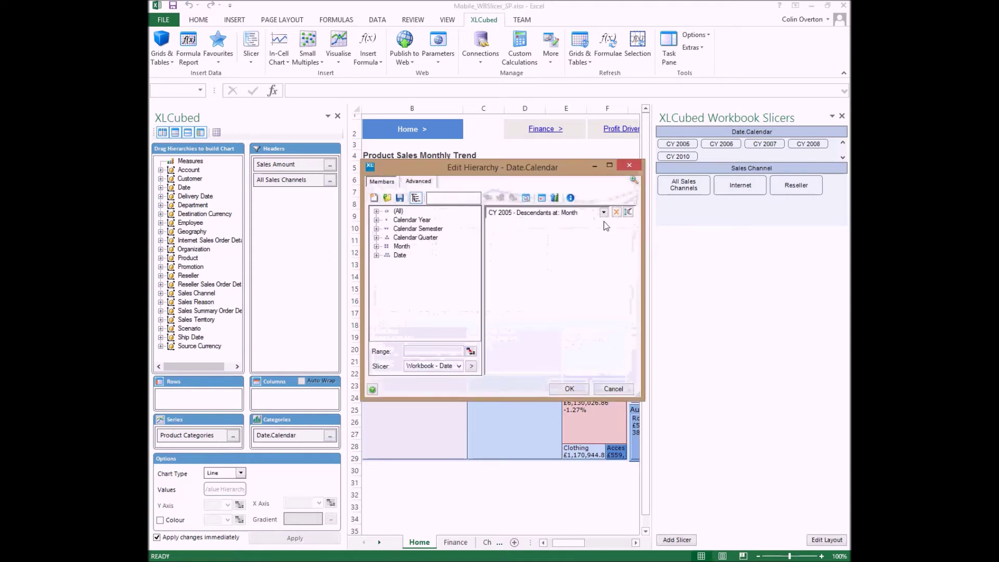
pyautogui.click(616, 212)
pyautogui.click(472, 366)
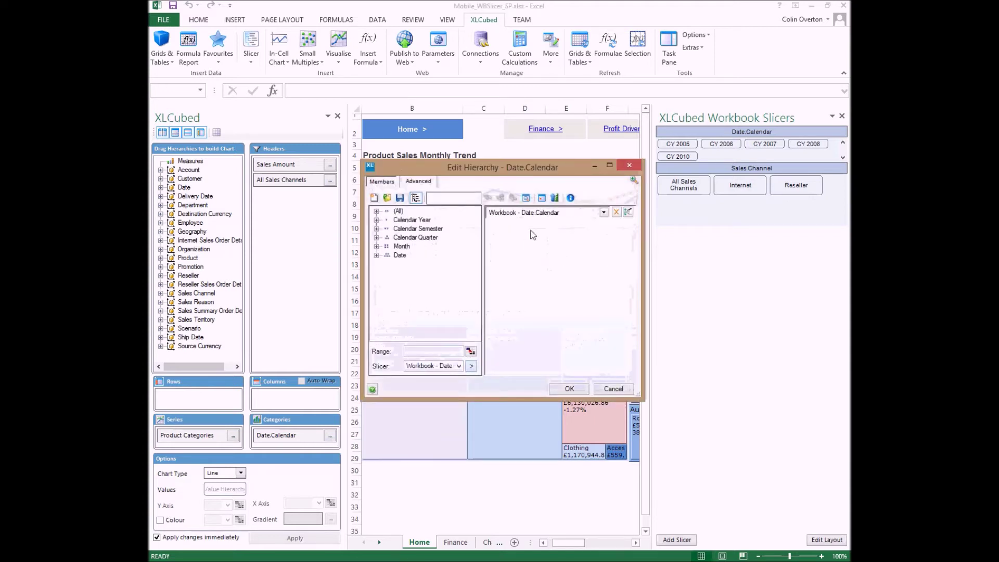
pyautogui.click(603, 212)
pyautogui.click(530, 272)
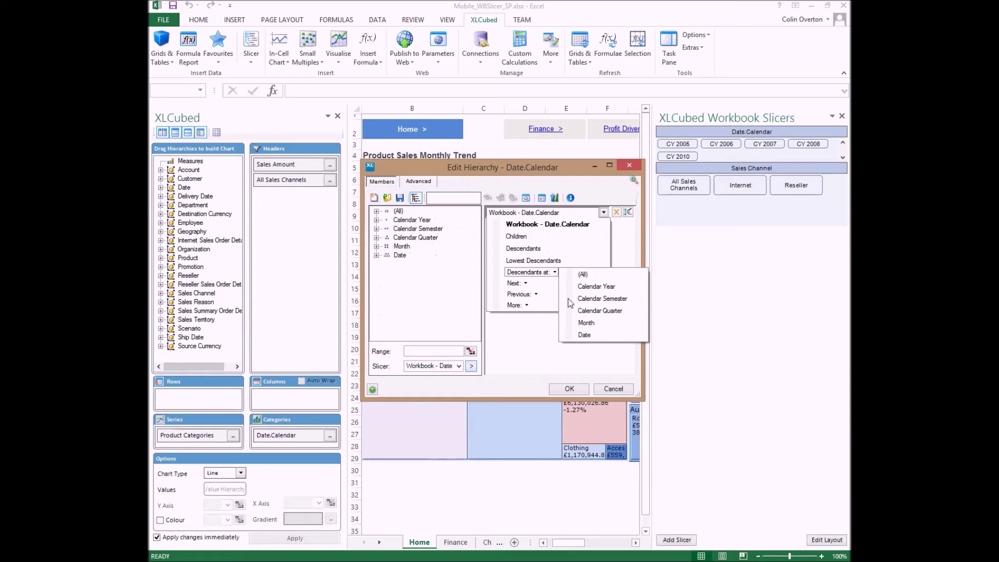
pyautogui.click(584, 322)
pyautogui.click(581, 390)
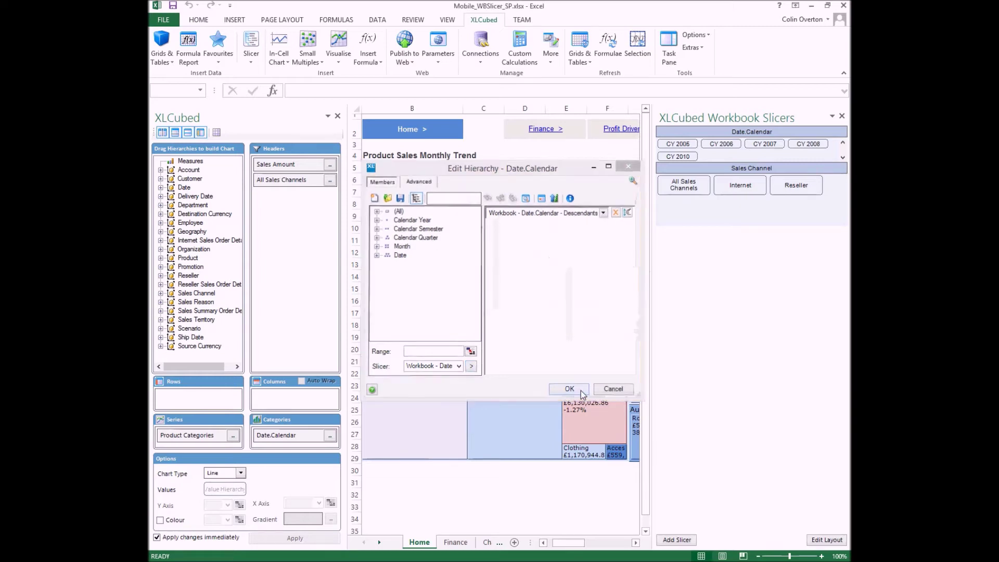
# Close the design pane and filter the dashboard by CY 2005, CY 2006, Internet, then All Sales Channels.
pyautogui.click(337, 116)
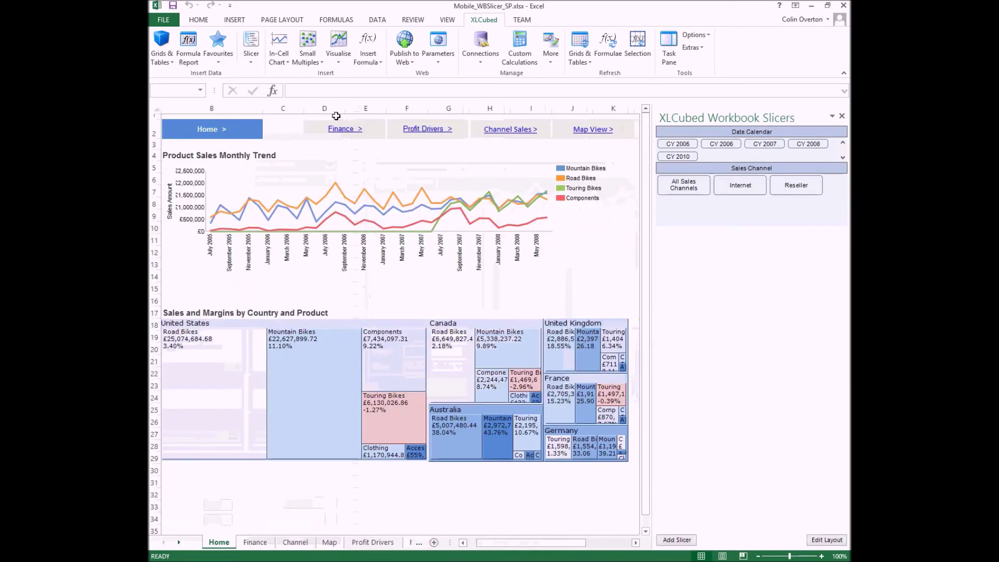
pyautogui.click(685, 146)
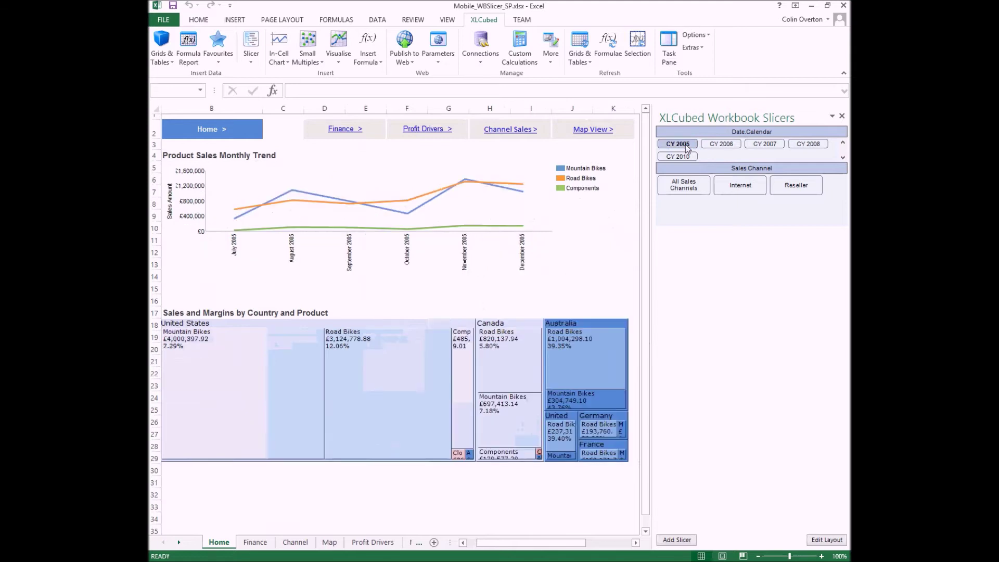
pyautogui.click(711, 146)
pyautogui.click(741, 188)
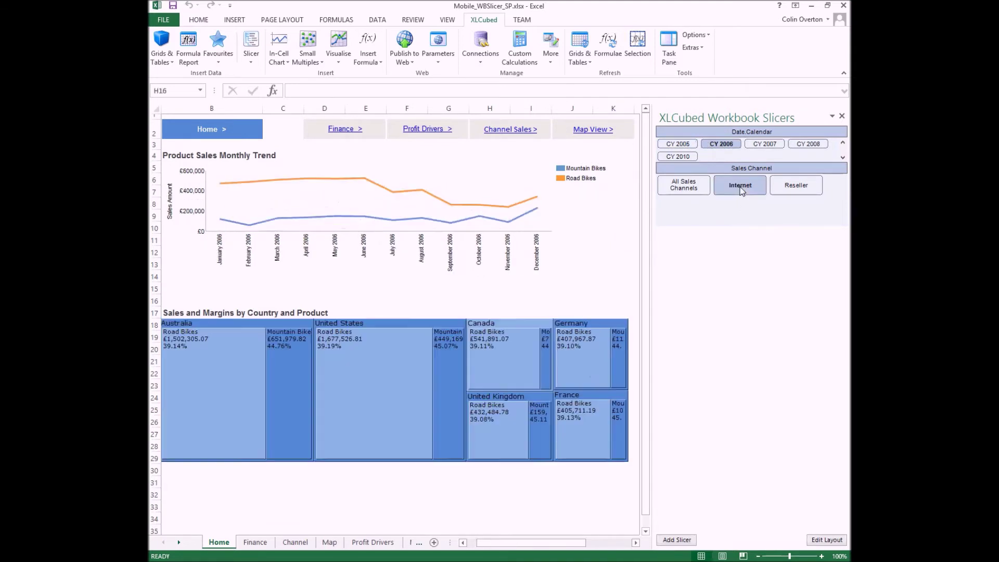
pyautogui.click(759, 147)
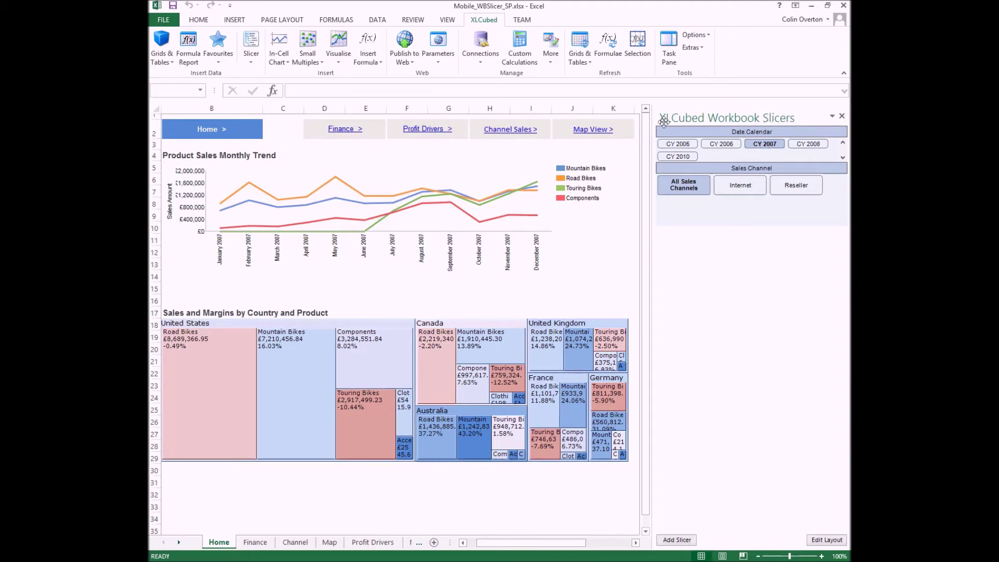
pyautogui.moveTo(661, 119); pyautogui.dragTo(515, 79)
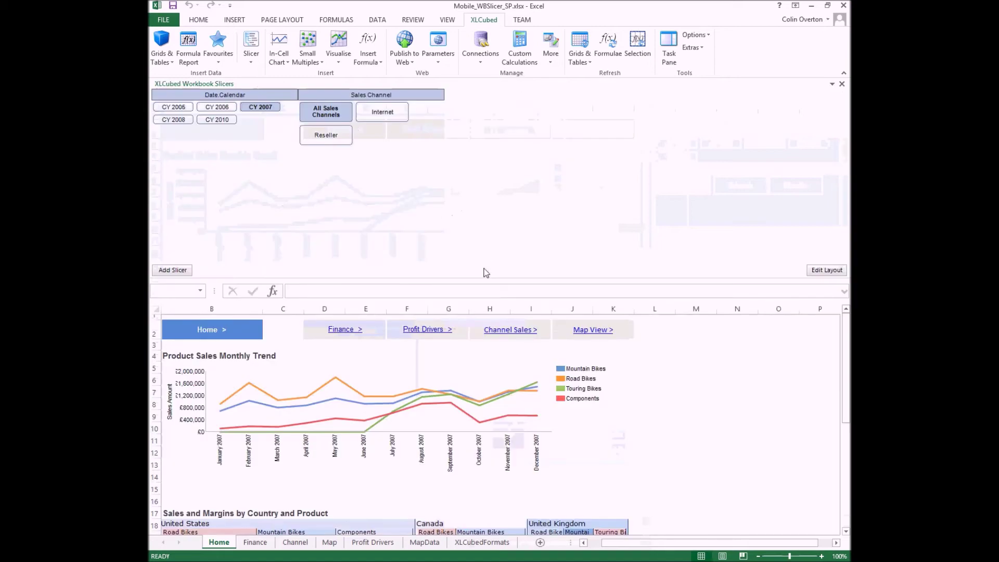
# Shorten the top-docked slicers pane and widen the Sales Channel slicer to fit one row.
pyautogui.moveTo(494, 278); pyautogui.dragTo(513, 171)
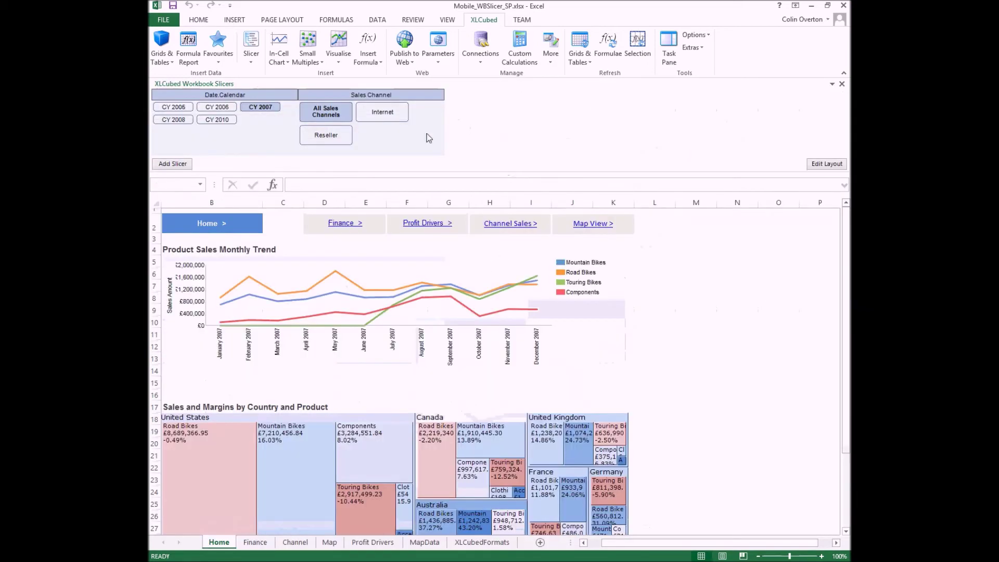
pyautogui.rightClick(427, 134)
pyautogui.click(458, 162)
pyautogui.moveTo(438, 151); pyautogui.dragTo(527, 149)
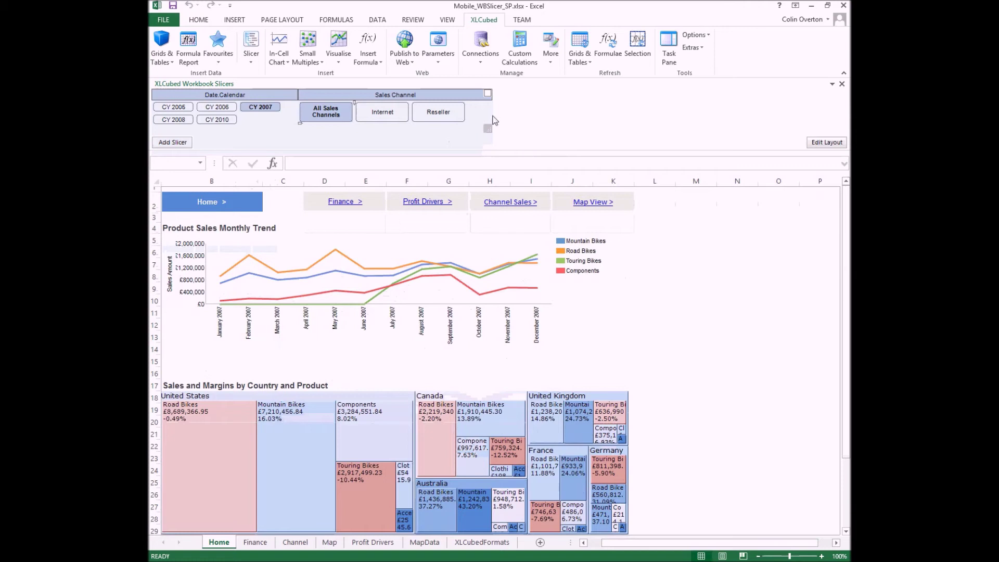
pyautogui.rightClick(483, 111)
pyautogui.click(504, 144)
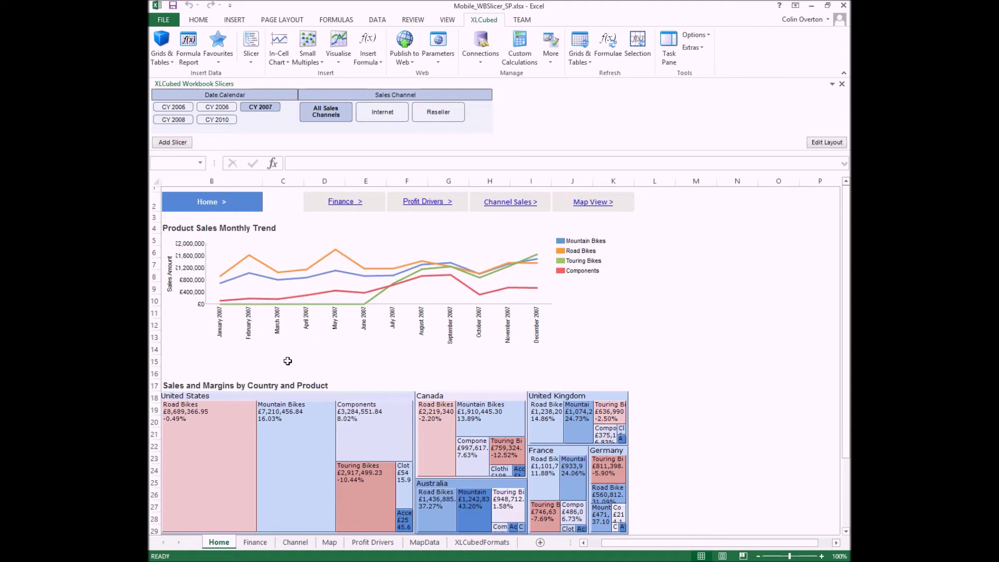
# On the Channel sheet, tie the reseller chart's date filter to the workbook date slicer.
pyautogui.click(295, 543)
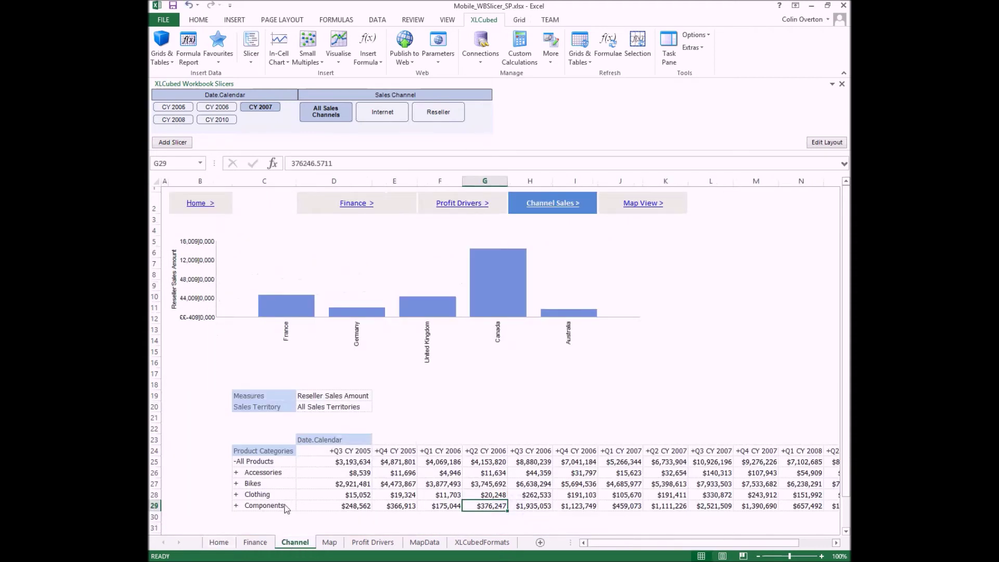
pyautogui.rightClick(249, 349)
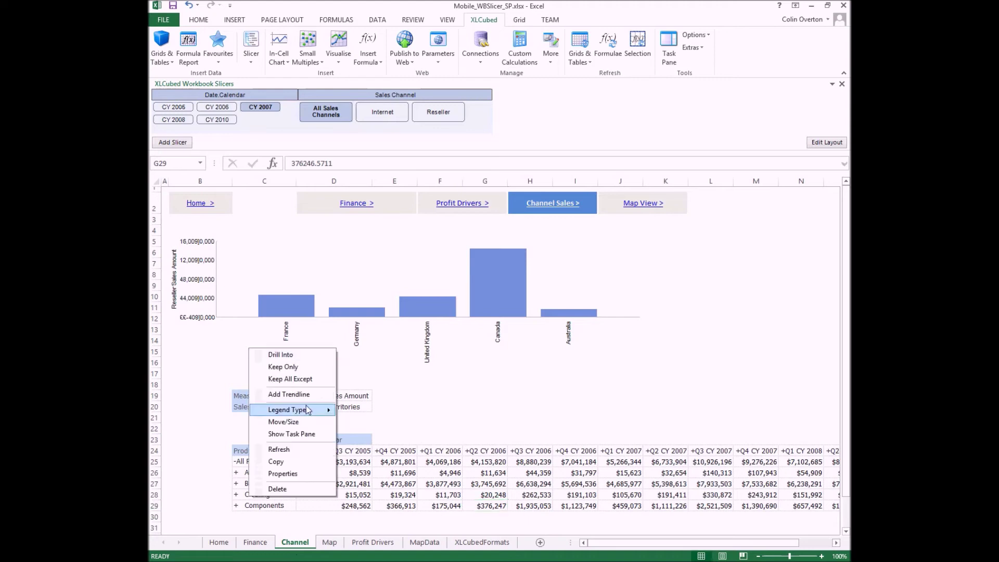
pyautogui.click(311, 435)
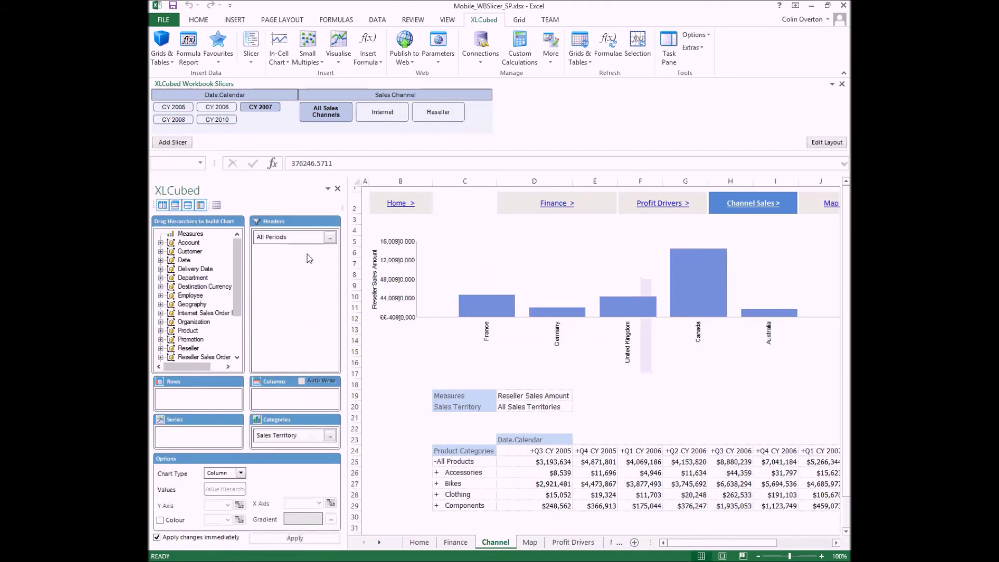
pyautogui.click(323, 238)
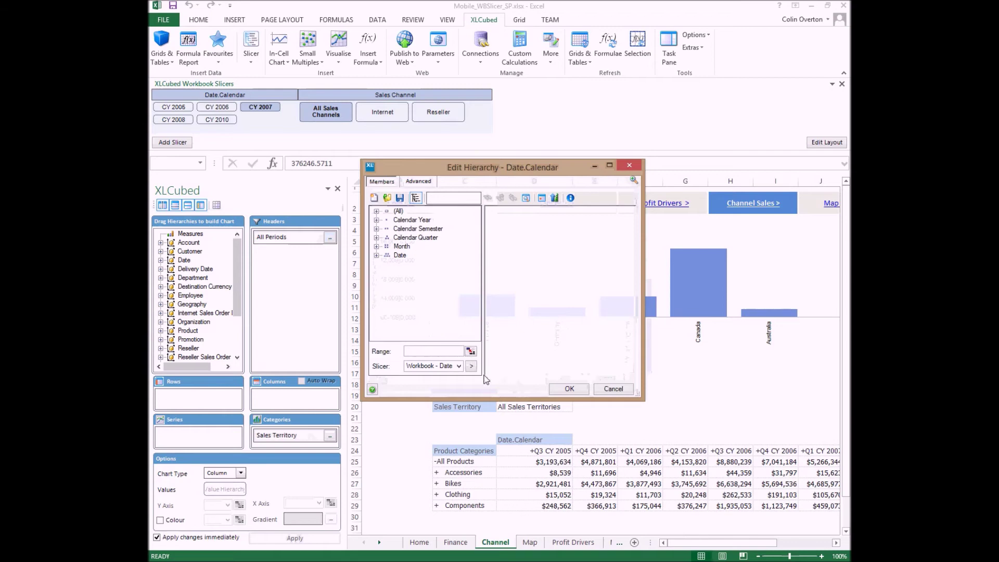
pyautogui.click(471, 366)
pyautogui.click(566, 390)
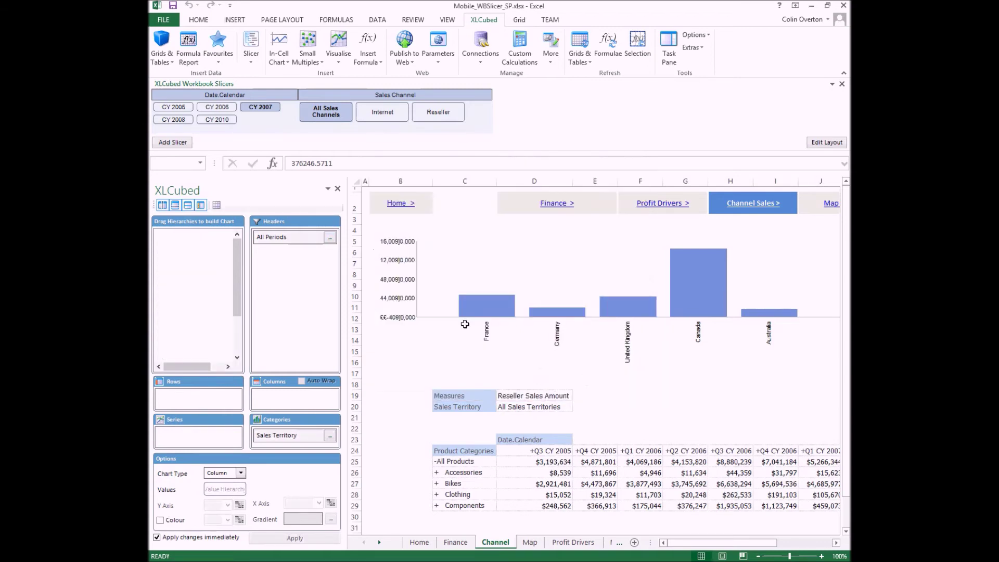
pyautogui.click(338, 189)
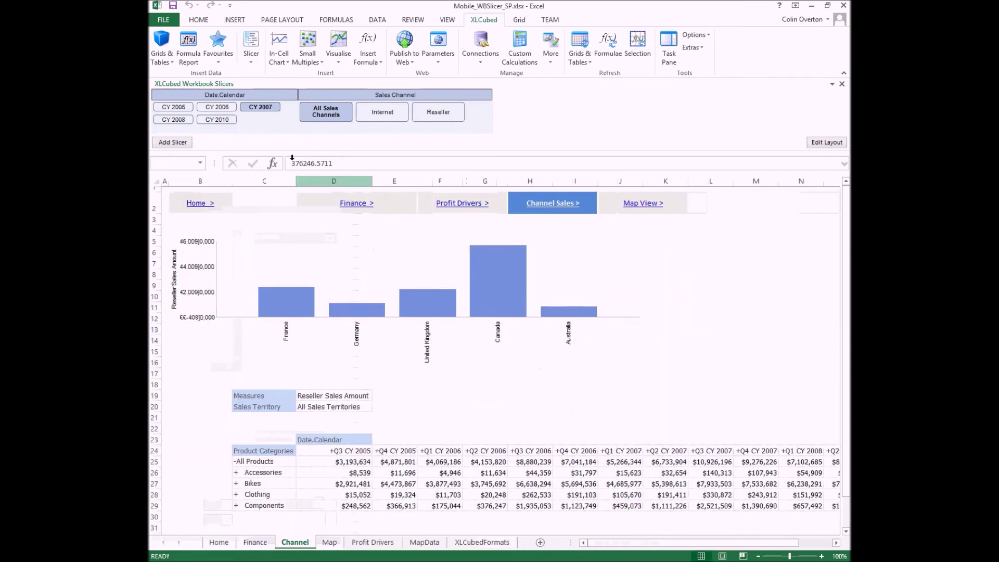
# Filter the Channel chart to CY 2006, then CY 2005, leaving only Canada.
pyautogui.click(227, 108)
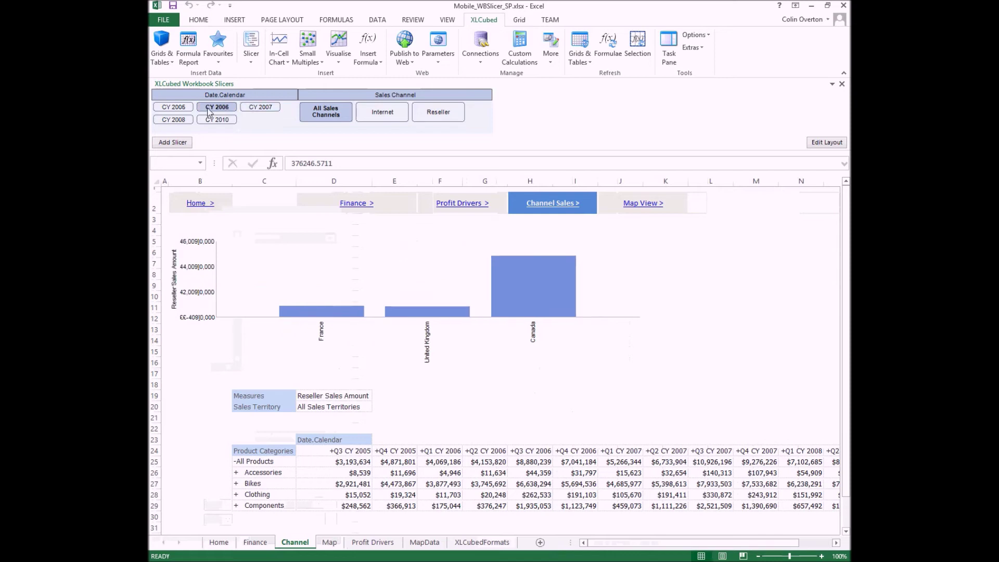
pyautogui.click(190, 113)
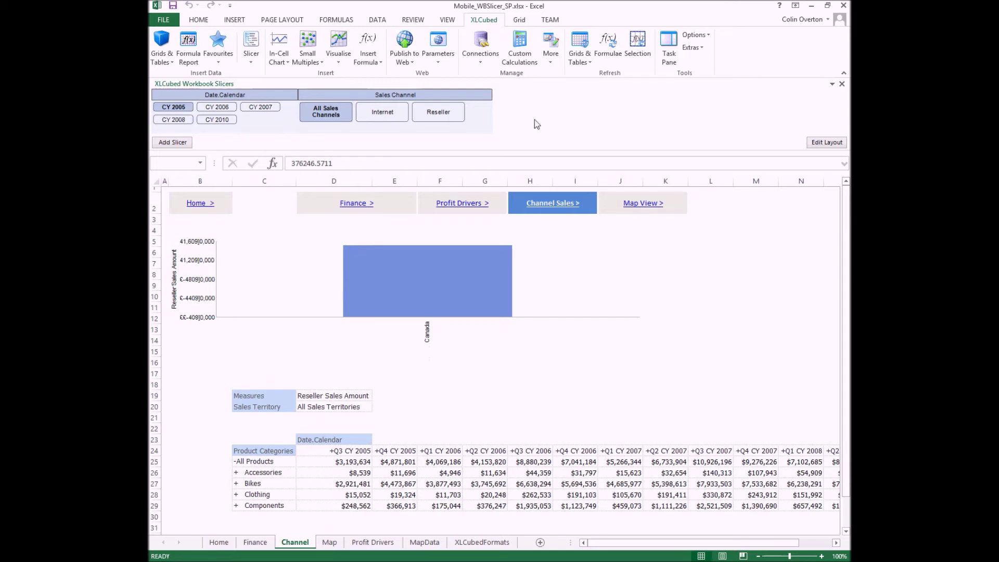
pyautogui.click(823, 146)
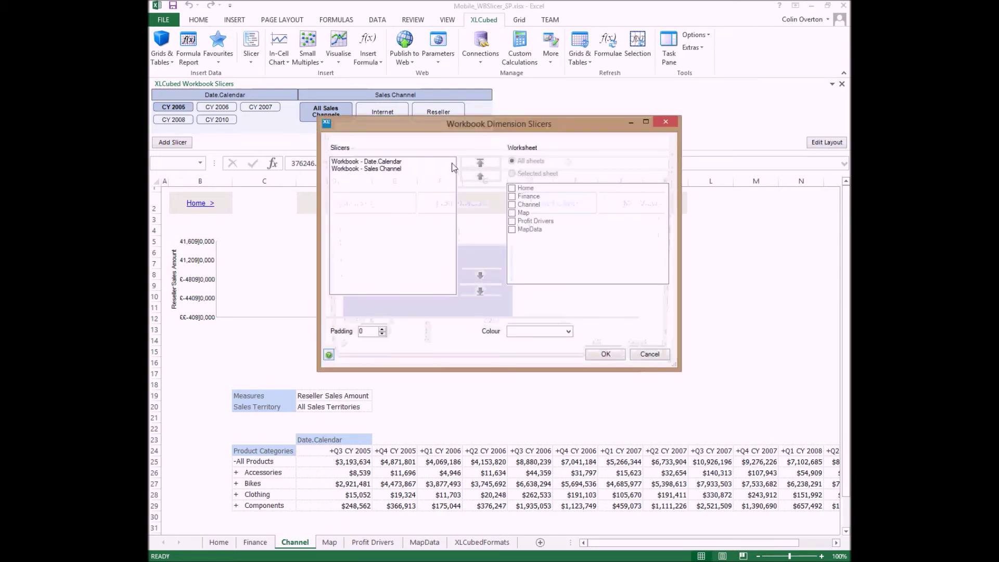
# Show the Sales Channel slicer on every sheet except Channel, coloured light lavender.
pyautogui.click(380, 172)
pyautogui.click(514, 174)
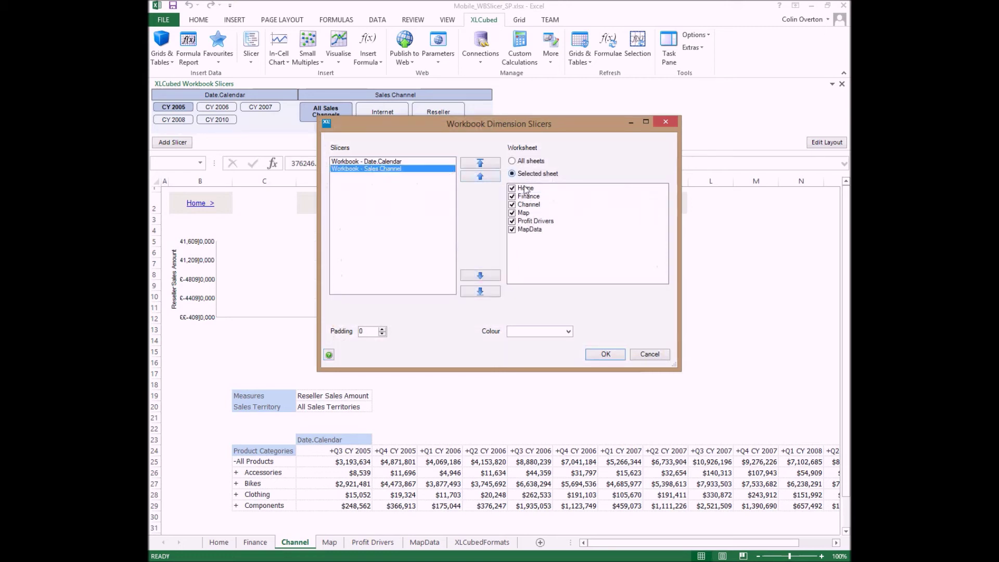
pyautogui.click(513, 204)
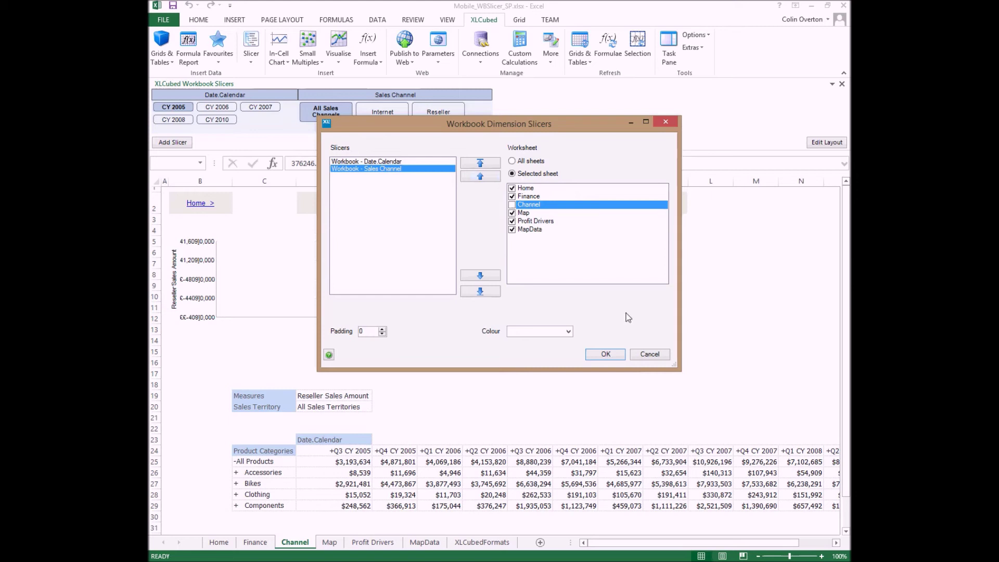
pyautogui.click(569, 331)
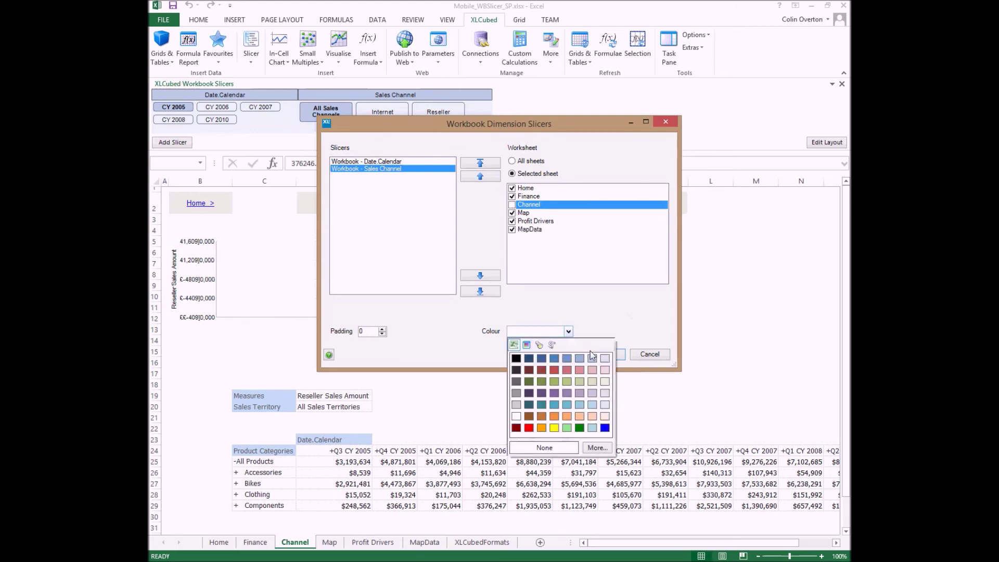
pyautogui.click(607, 363)
pyautogui.click(614, 359)
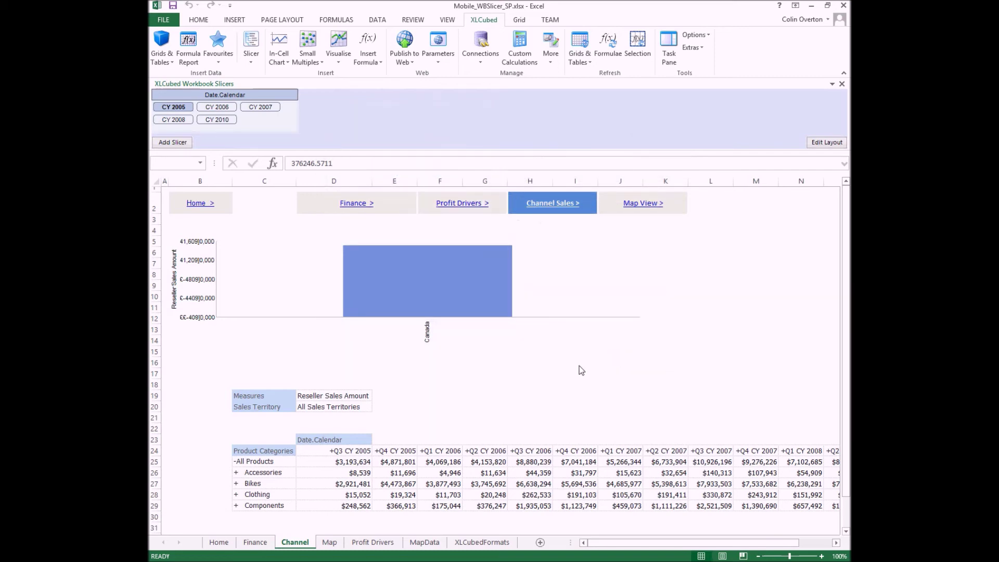
# Check the Home and Channel sheets, turn off the slicer pane's Toggle Design Options, and open File.
pyautogui.click(216, 541)
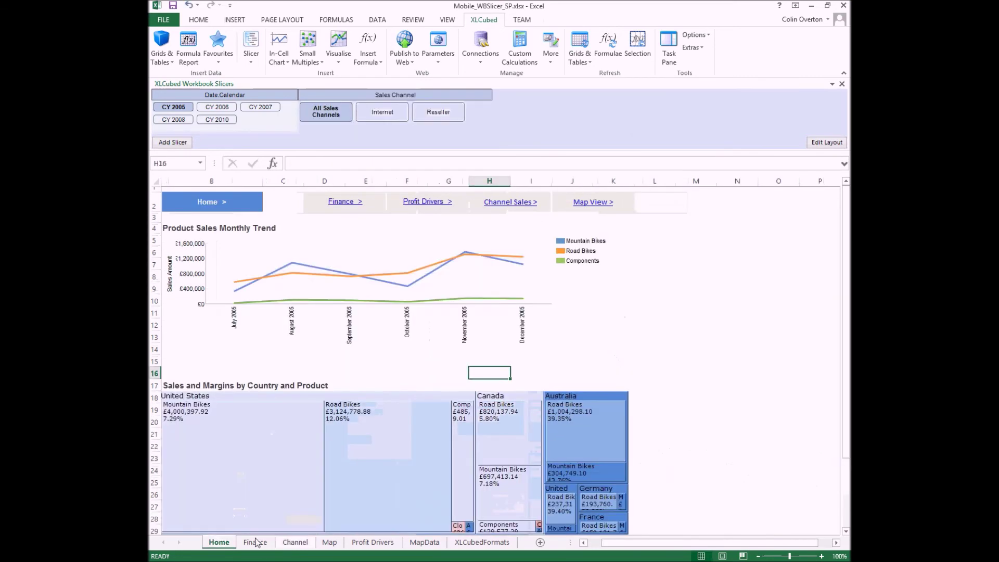
pyautogui.click(295, 542)
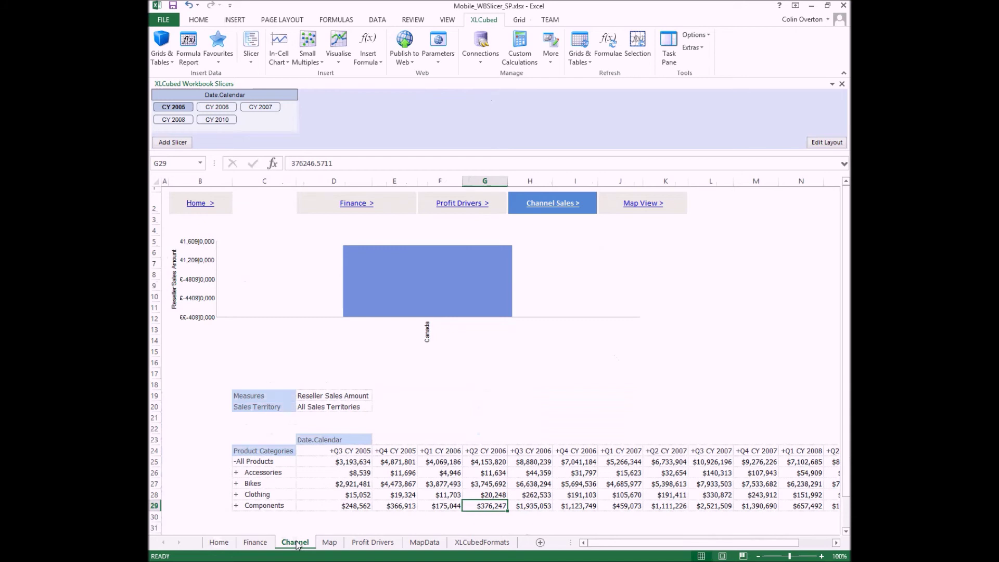
pyautogui.rightClick(385, 111)
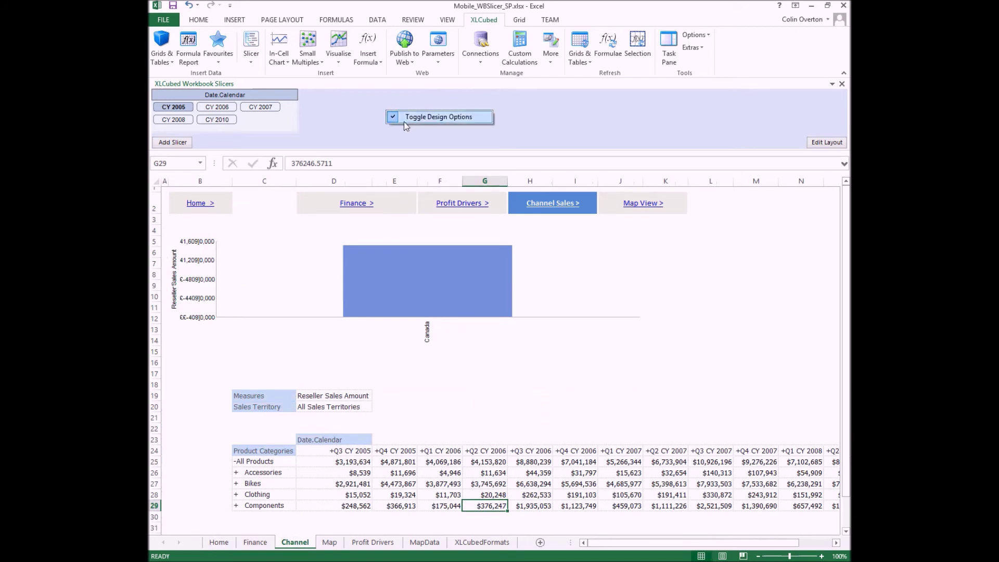
pyautogui.click(410, 122)
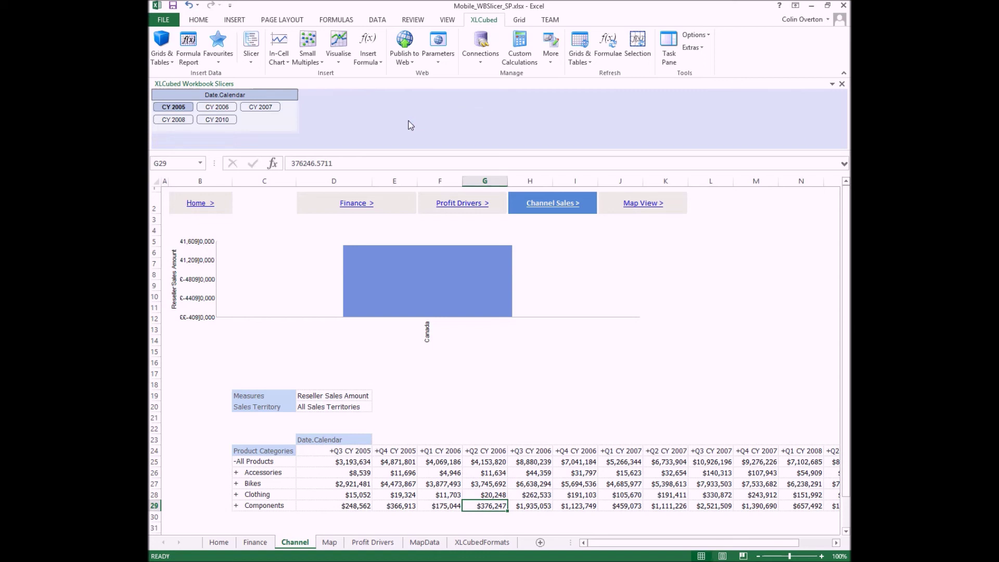
pyautogui.click(165, 20)
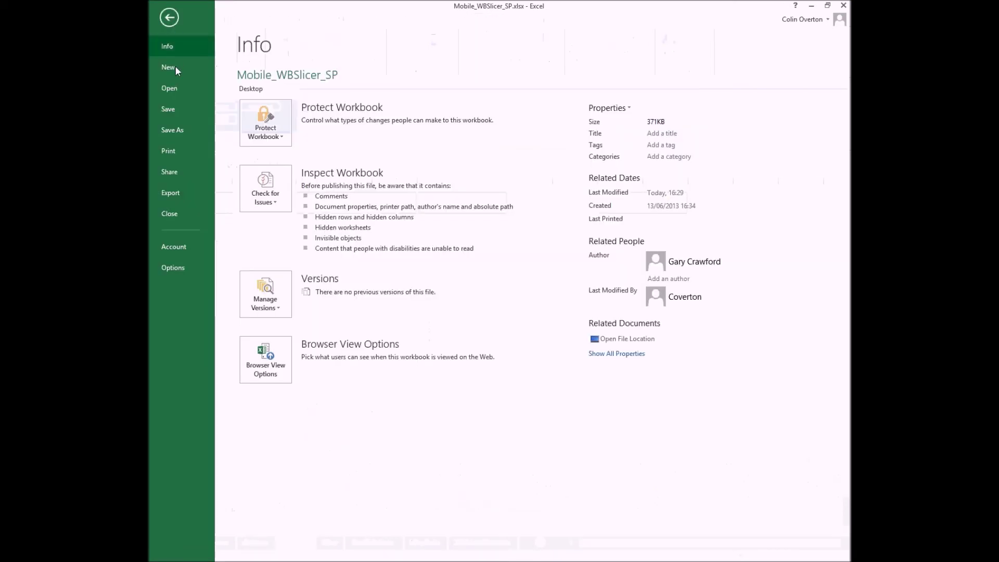
# Open Mobile_WBSlicer_EP.xlsx from Recent Workbooks, go to its Map sheet, and connect the web publisher.
pyautogui.click(174, 88)
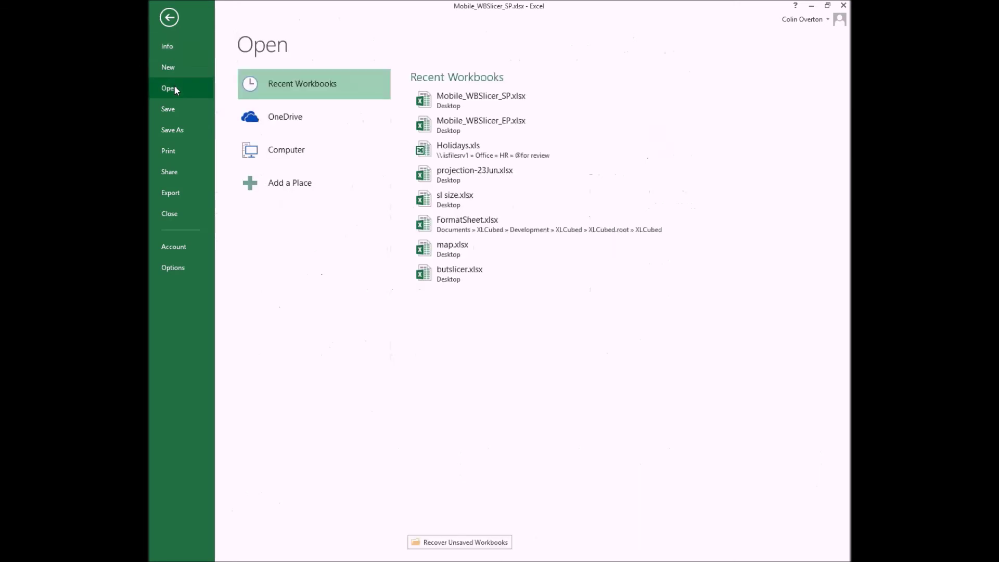
pyautogui.click(474, 123)
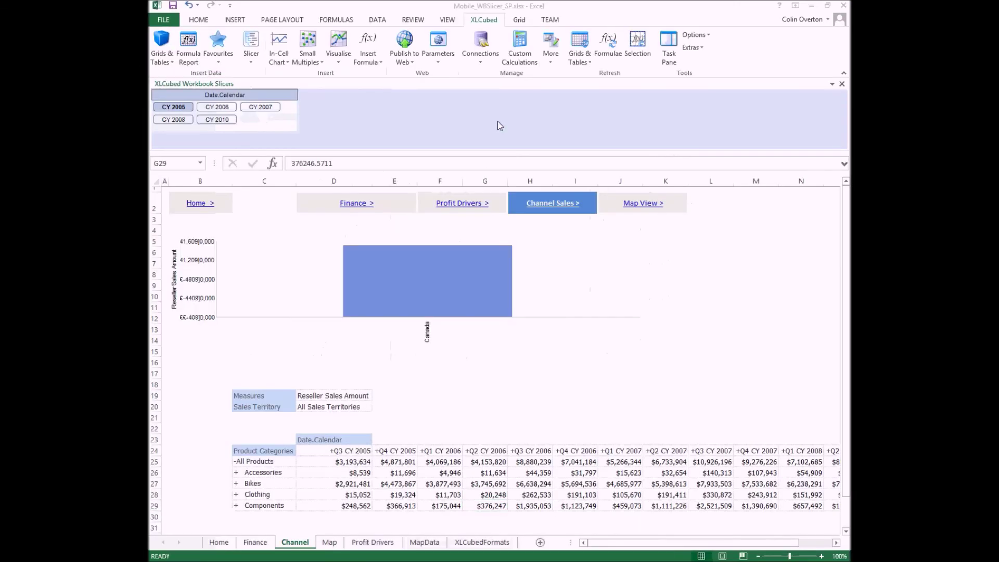
pyautogui.click(261, 546)
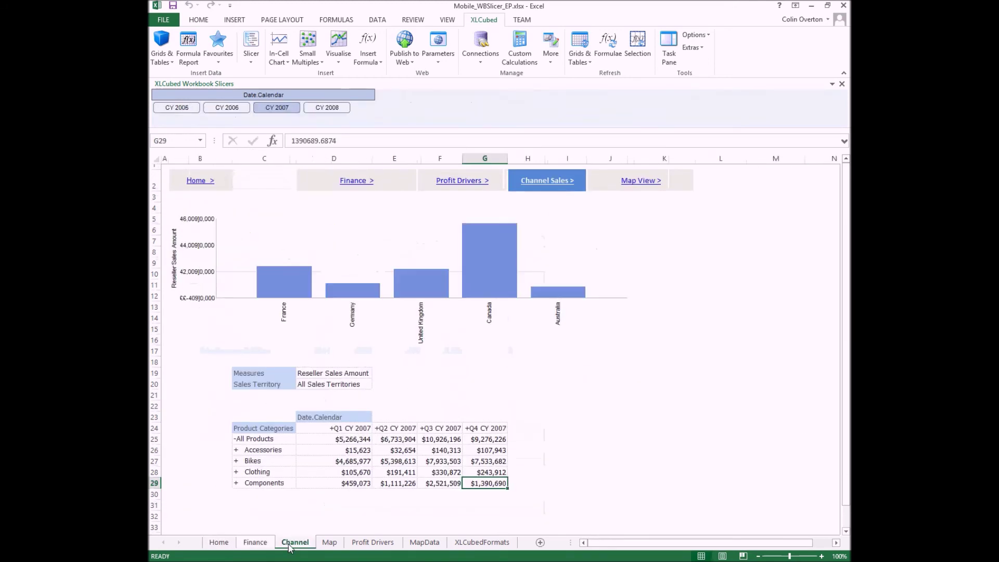
pyautogui.click(332, 543)
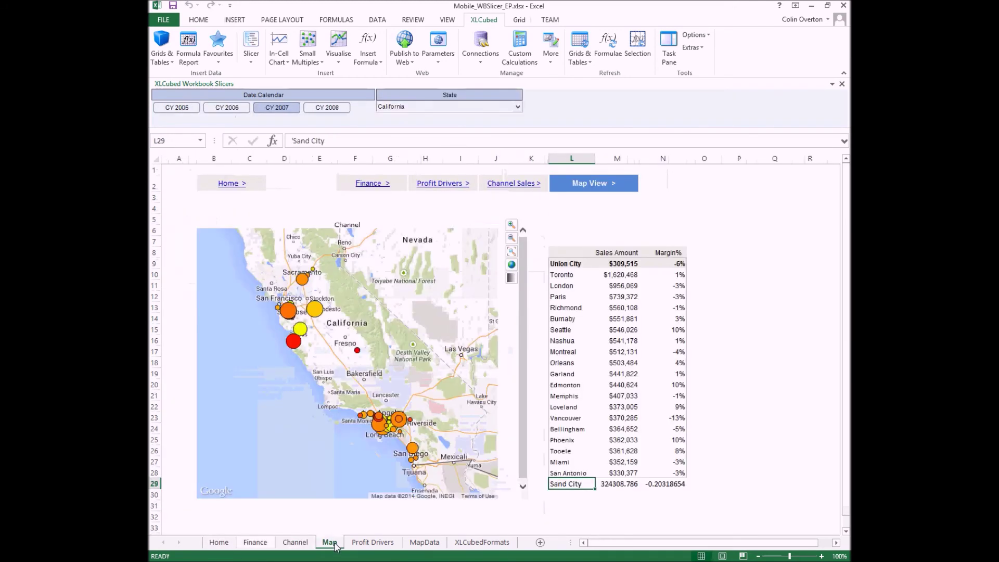
pyautogui.click(405, 39)
pyautogui.click(489, 212)
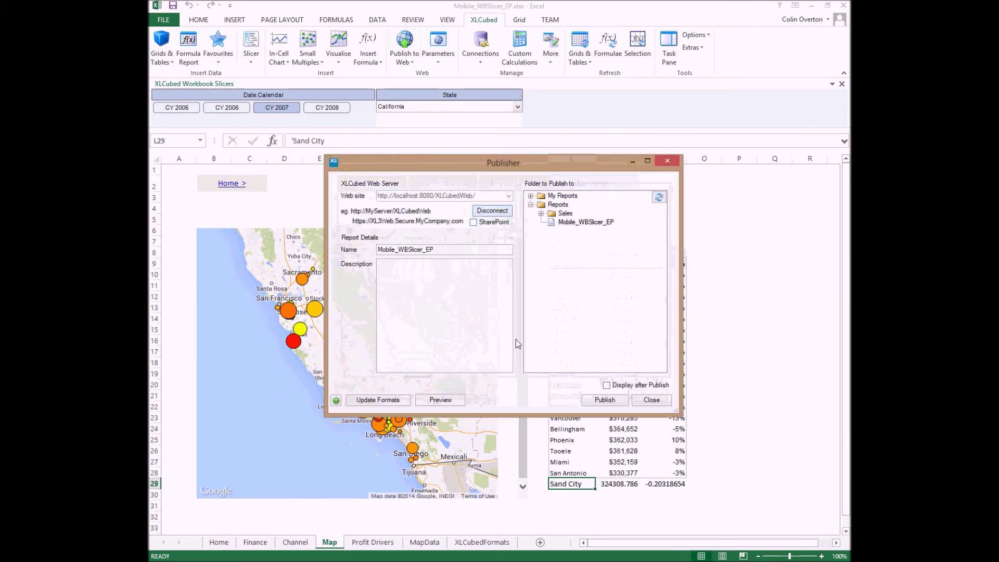
# Publish the report as Mobile_WBSlicer_EP, overwriting the existing copy, and dismiss the success message.
pyautogui.click(592, 400)
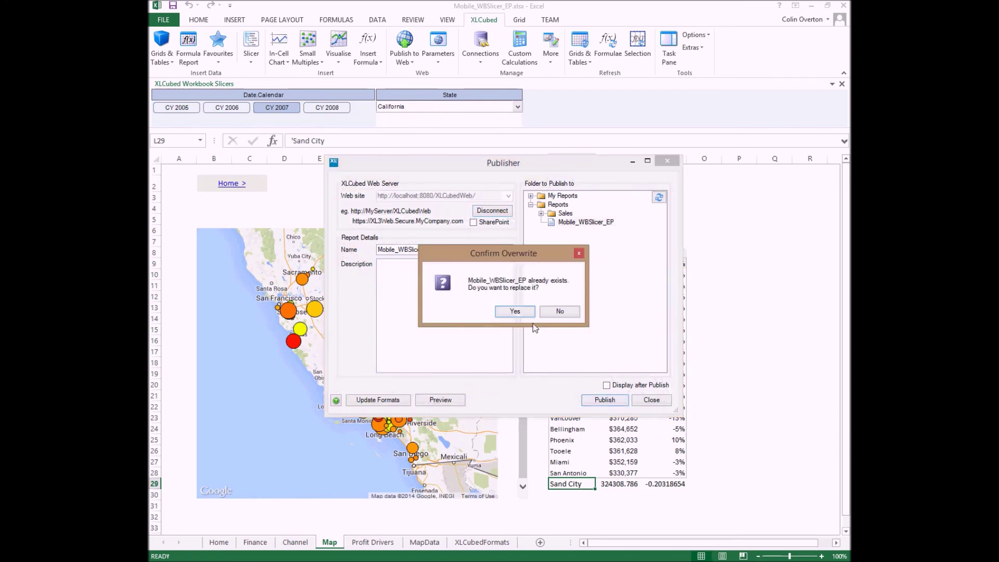
pyautogui.click(522, 310)
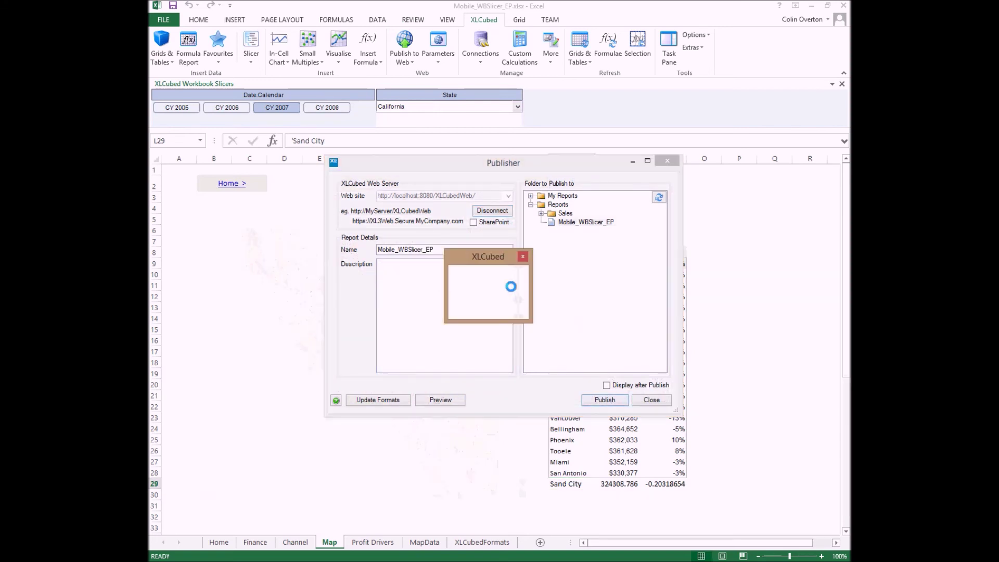
pyautogui.click(520, 309)
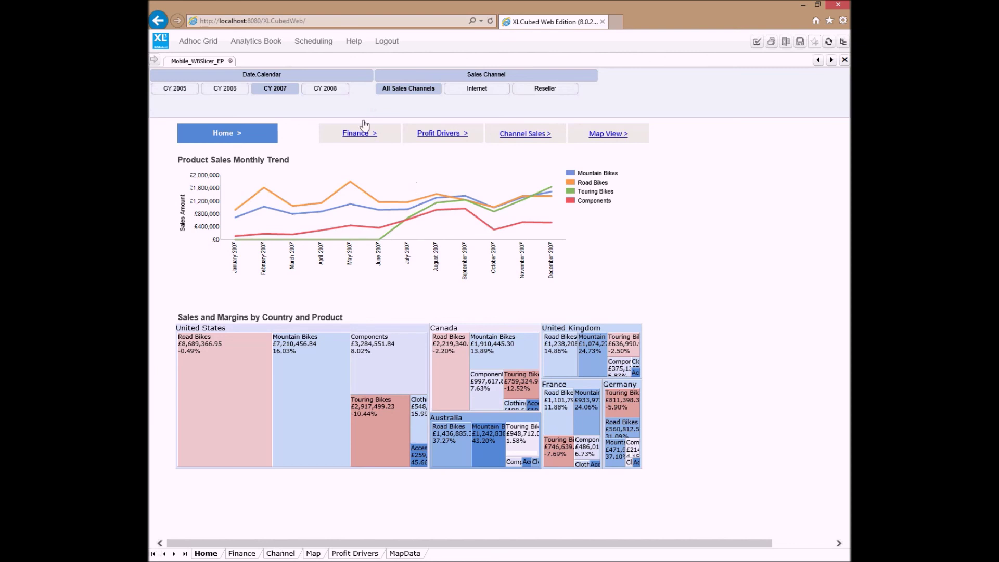
# Try the dashboard's year slicer with CY 2008, CY 2006, then back to CY 2007.
pyautogui.click(314, 88)
pyautogui.click(229, 91)
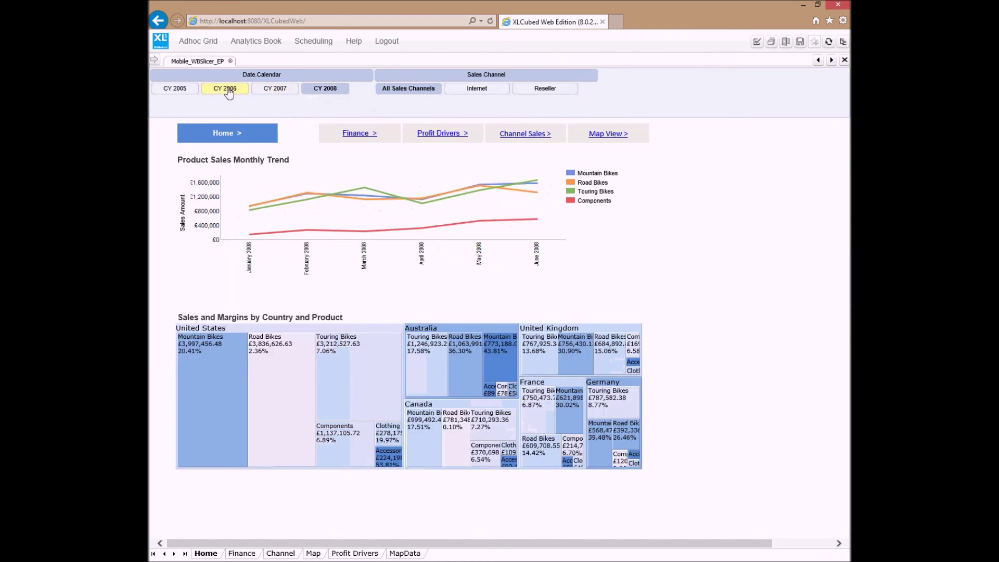
pyautogui.click(267, 91)
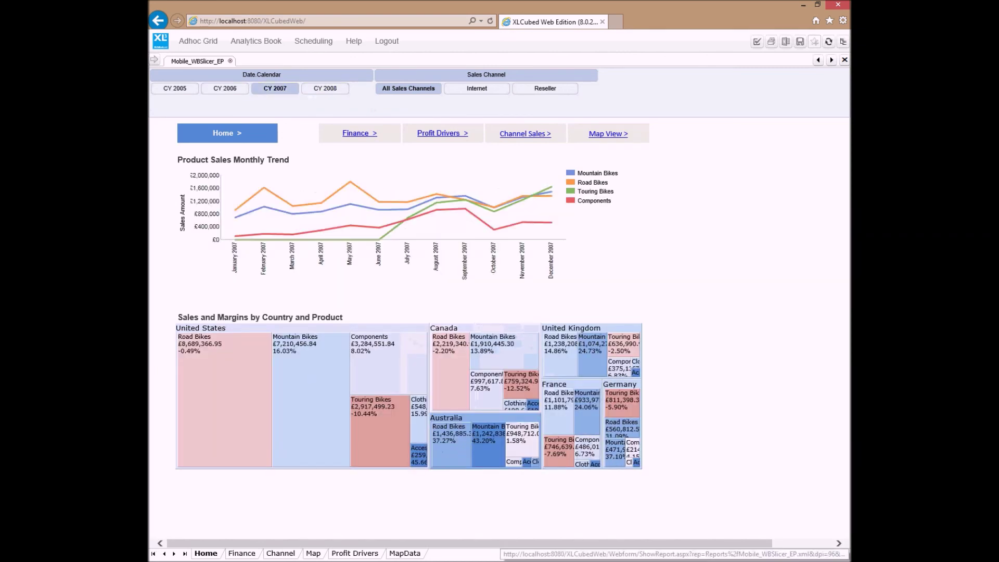
# On the Map sheet, filter the state to Florida and the year to CY 2006.
pyautogui.click(314, 553)
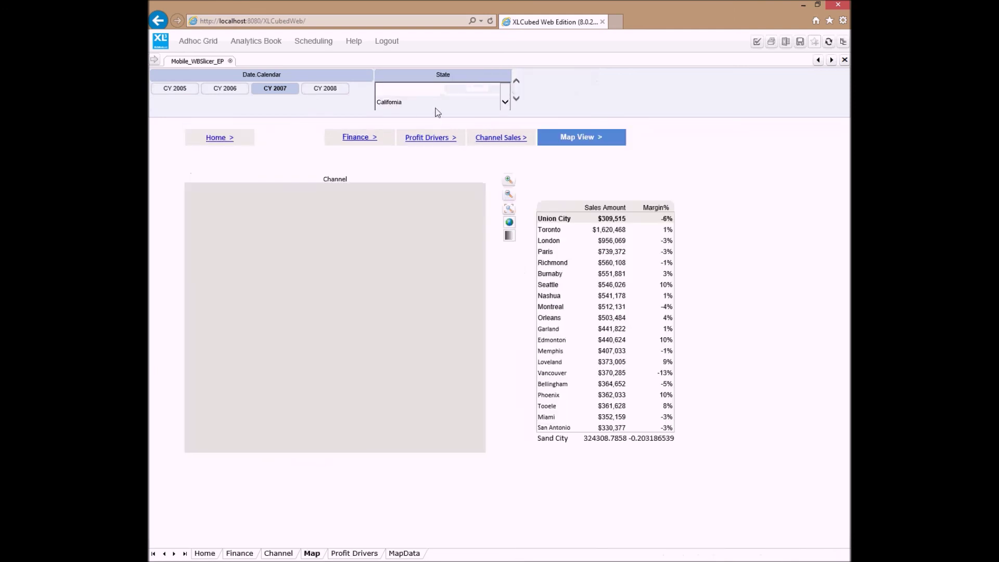
pyautogui.click(434, 104)
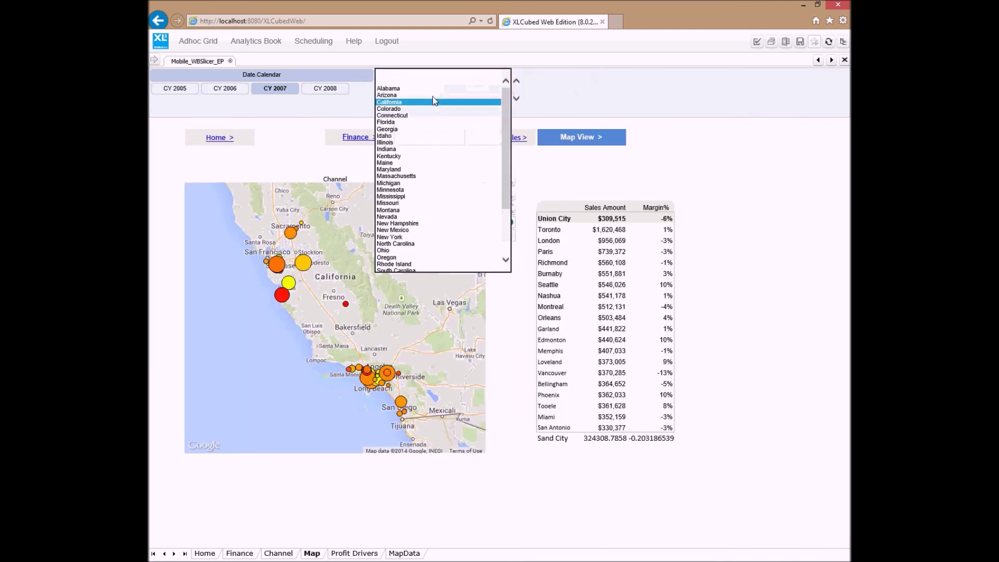
pyautogui.click(402, 122)
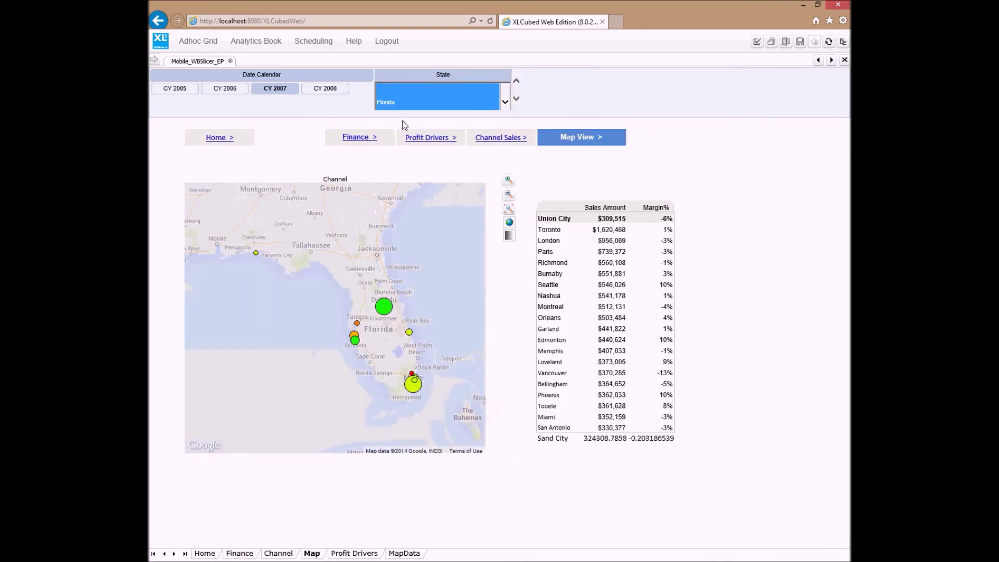
pyautogui.click(229, 90)
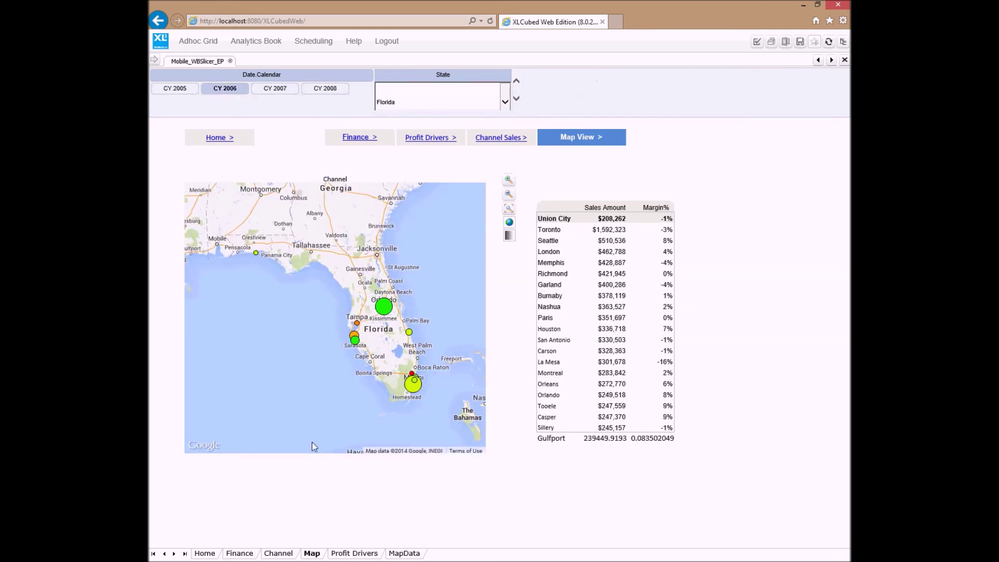